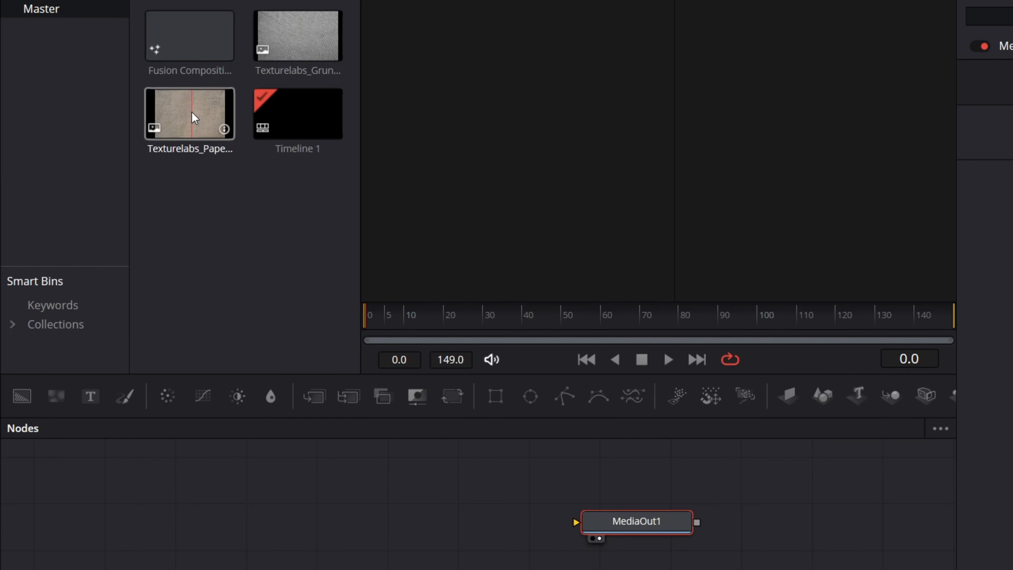
Add the Texturelabs paper texture to the node graph and place a Merge node beside it
{"action": "left_click_drag", "start_coordinate": [169, 125], "coordinate": [136, 523]}
{"action": "left_click_drag", "start_coordinate": [170, 484], "coordinate": [174, 481]}
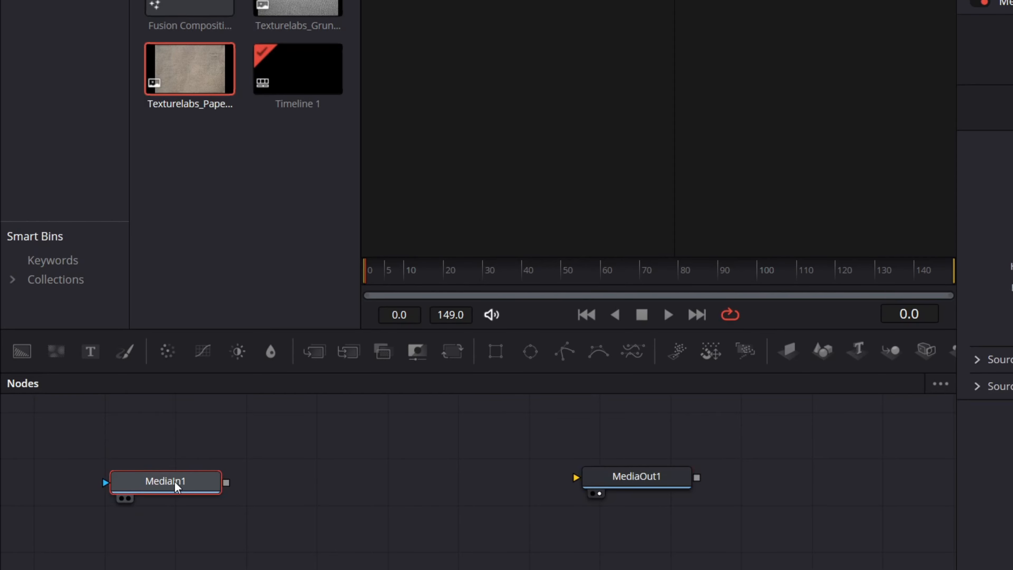
{"action": "left_click", "coordinate": [309, 482]}
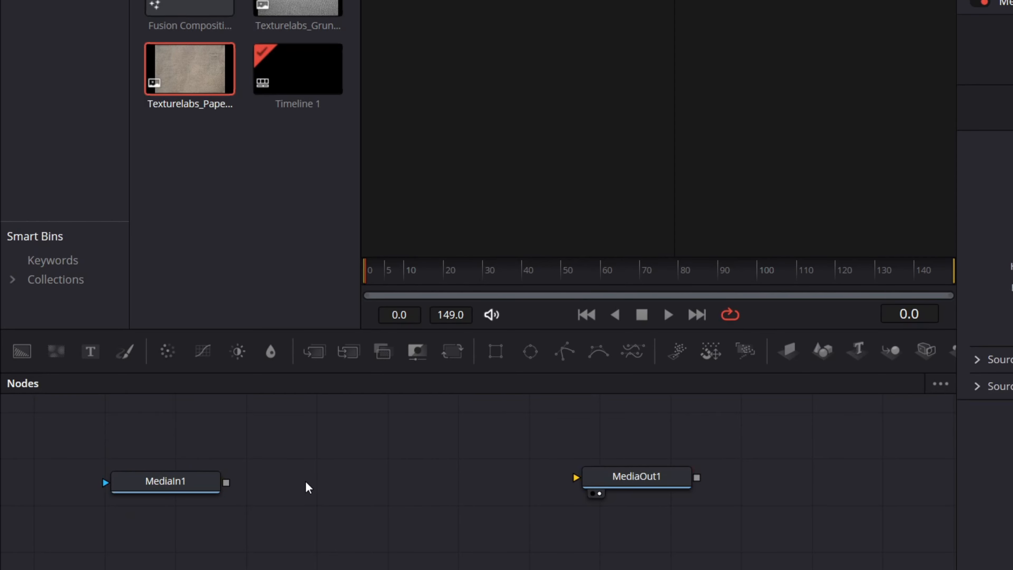
{"action": "key", "text": "shift+space"}
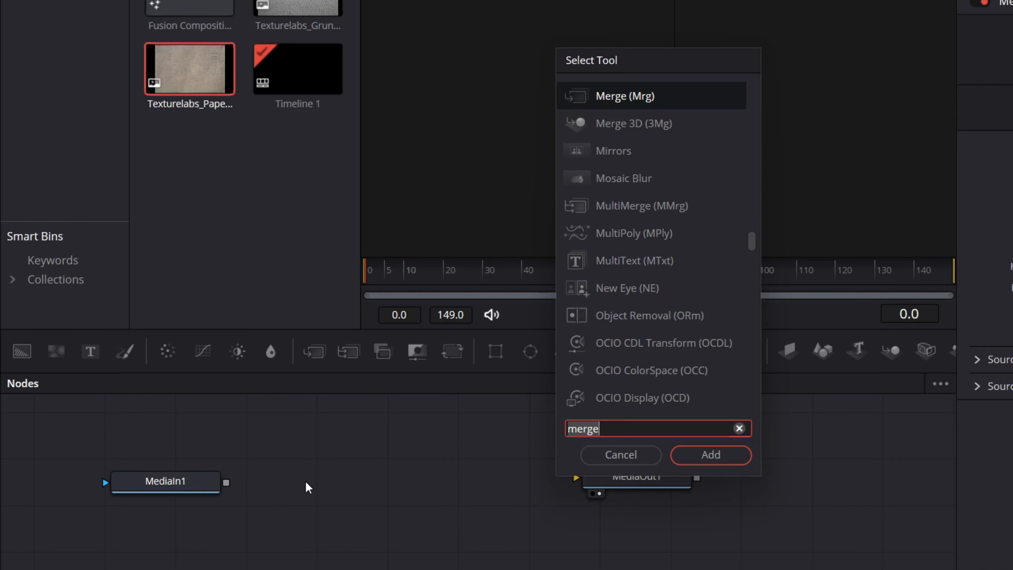
{"action": "key", "text": "Return"}
Add a Background node and position it directly above Merge1
{"action": "key", "text": "shift+space"}
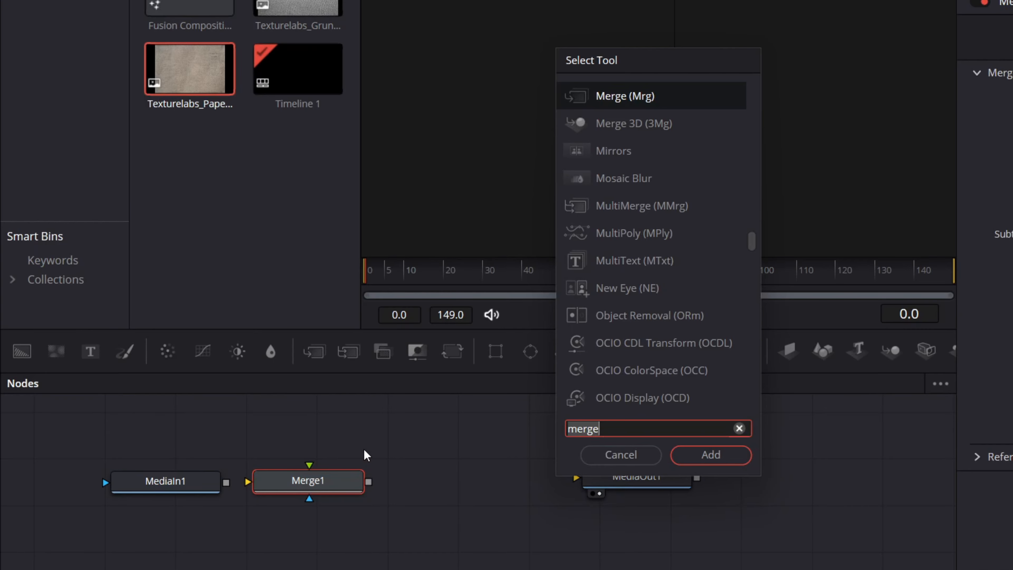
{"action": "type", "text": "background"}
{"action": "key", "text": "Return"}
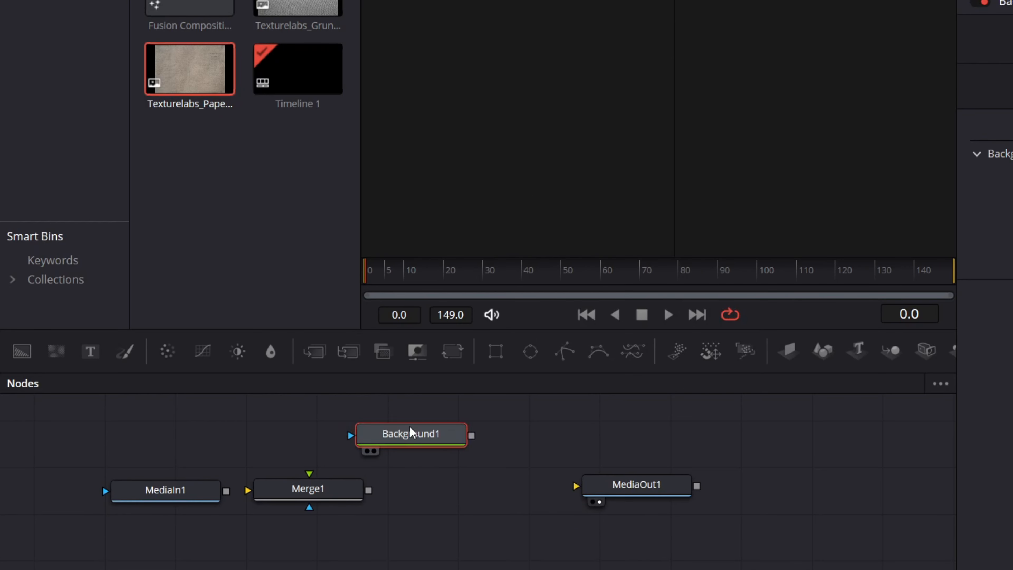
{"action": "left_click_drag", "start_coordinate": [410, 425], "coordinate": [311, 430]}
{"action": "left_click", "coordinate": [438, 498]}
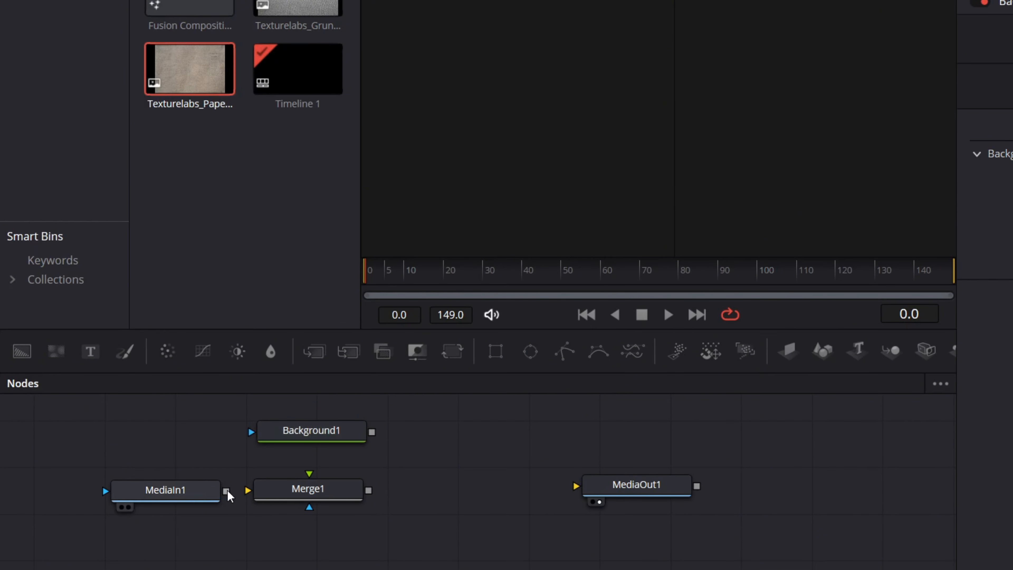
Connect MediaIn1 as Merge1's background and Background1 as its foreground, and feed Merge1 into MediaOut1
{"action": "left_click_drag", "start_coordinate": [226, 491], "coordinate": [350, 517]}
{"action": "left_click", "coordinate": [351, 517]}
{"action": "left_click_drag", "start_coordinate": [383, 436], "coordinate": [576, 492]}
{"action": "left_click", "coordinate": [389, 521]}
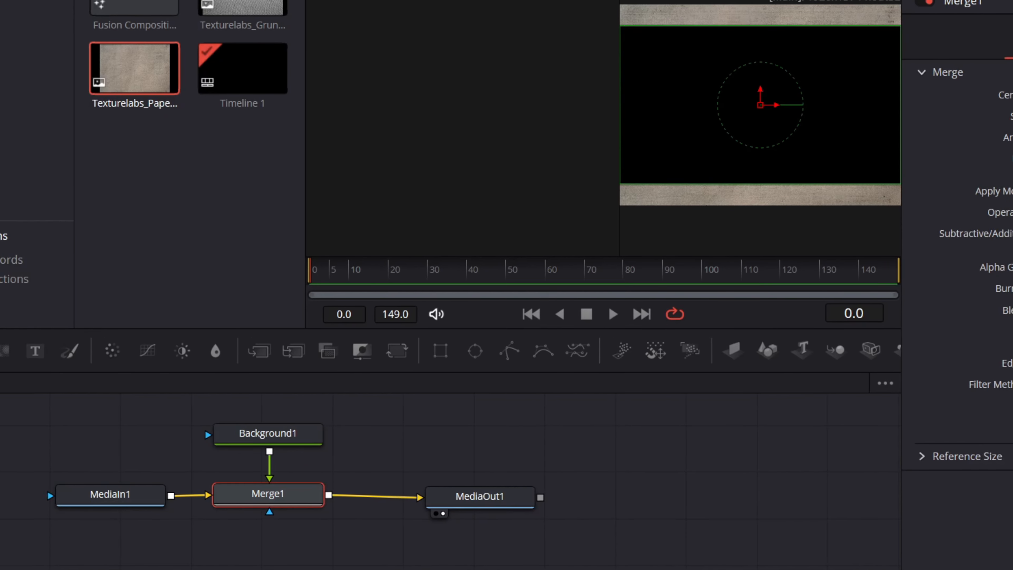
Set Merge1's Apply Mode to Darken
{"action": "left_click", "coordinate": [883, 191]}
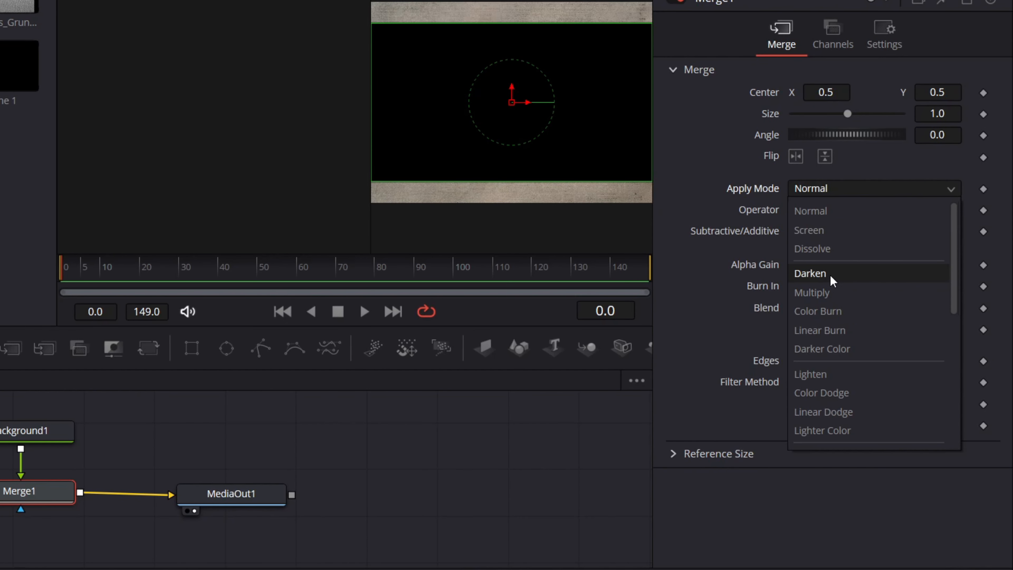
{"action": "left_click", "coordinate": [811, 273]}
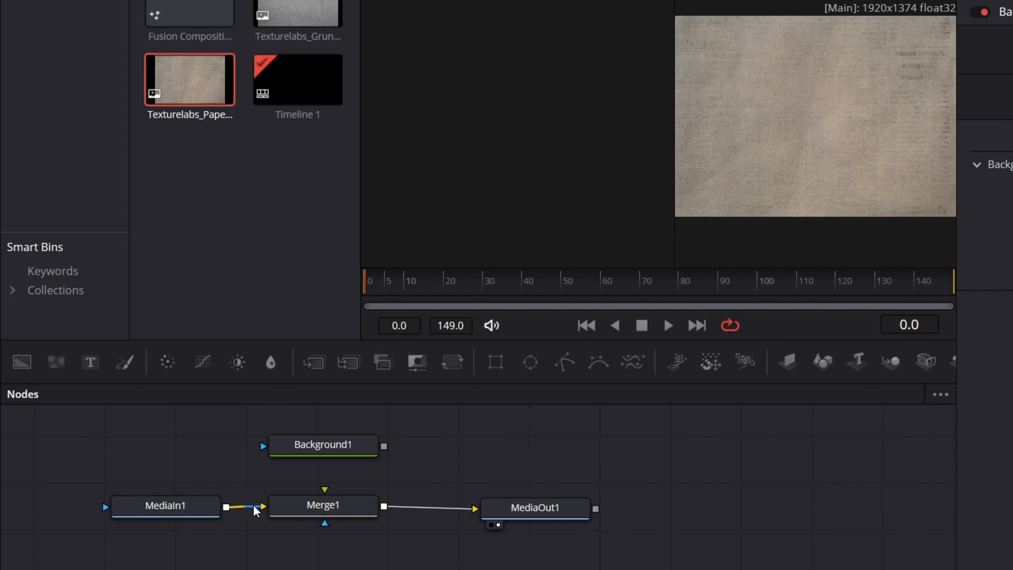
Swap Merge1's inputs so Background1 feeds the background and MediaIn1 feeds the foreground
{"action": "left_click_drag", "start_coordinate": [254, 507], "coordinate": [260, 548]}
{"action": "left_click_drag", "start_coordinate": [383, 446], "coordinate": [337, 510]}
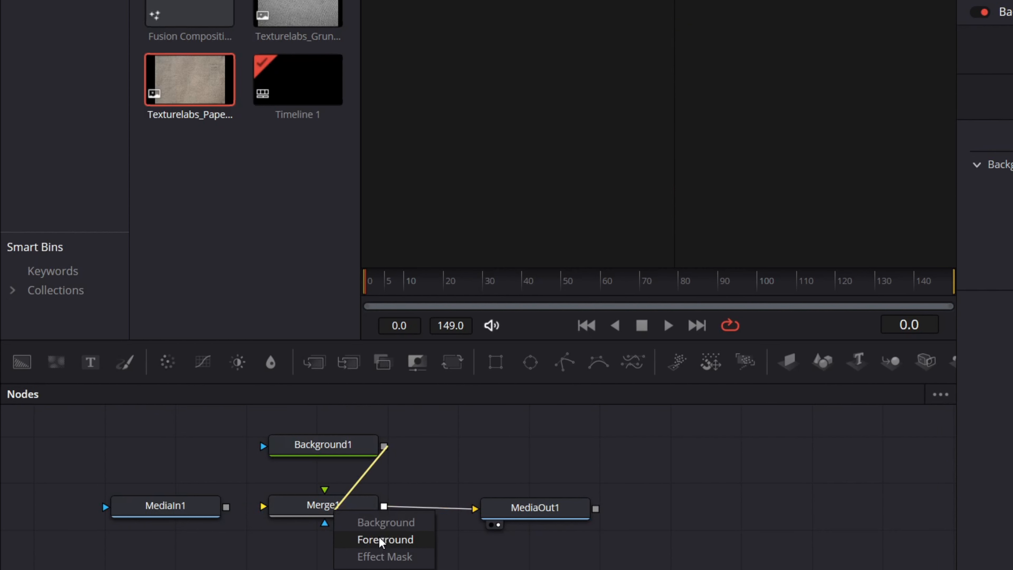
{"action": "left_click", "coordinate": [395, 523]}
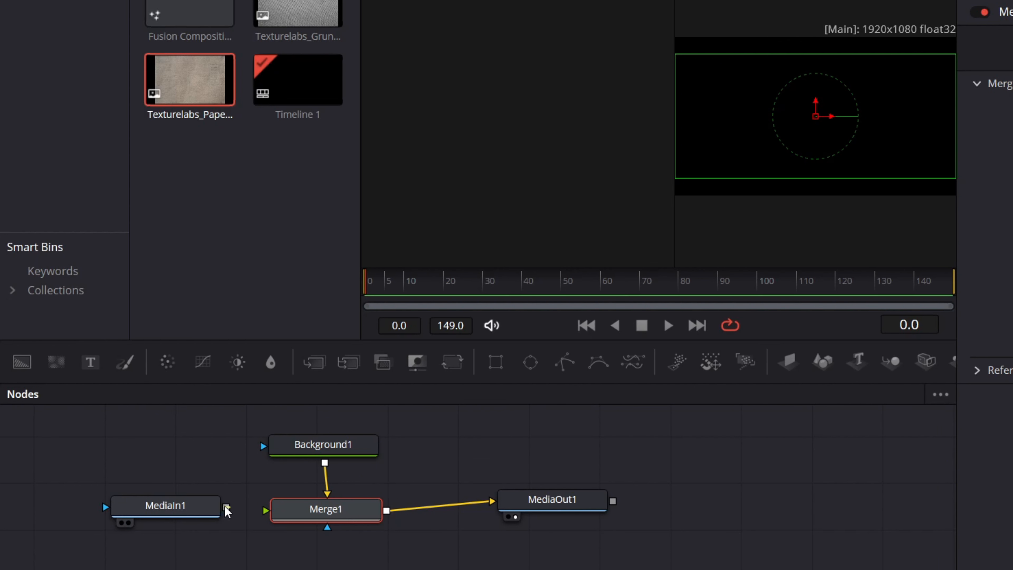
{"action": "left_click_drag", "start_coordinate": [227, 508], "coordinate": [319, 502]}
{"action": "left_click", "coordinate": [385, 545]}
Set Background1's solid color to green #1c9909
{"action": "left_click", "coordinate": [323, 445]}
{"action": "left_click", "coordinate": [842, 185]}
{"action": "left_click", "coordinate": [471, 154]}
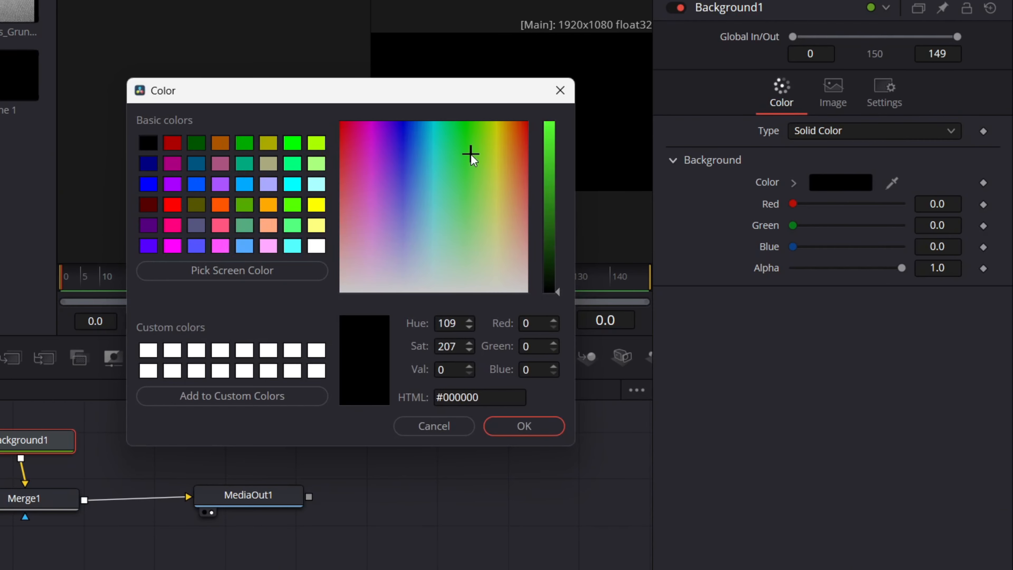
{"action": "left_click_drag", "start_coordinate": [471, 155], "coordinate": [469, 132]}
{"action": "left_click", "coordinate": [549, 182]}
{"action": "left_click", "coordinate": [550, 174]}
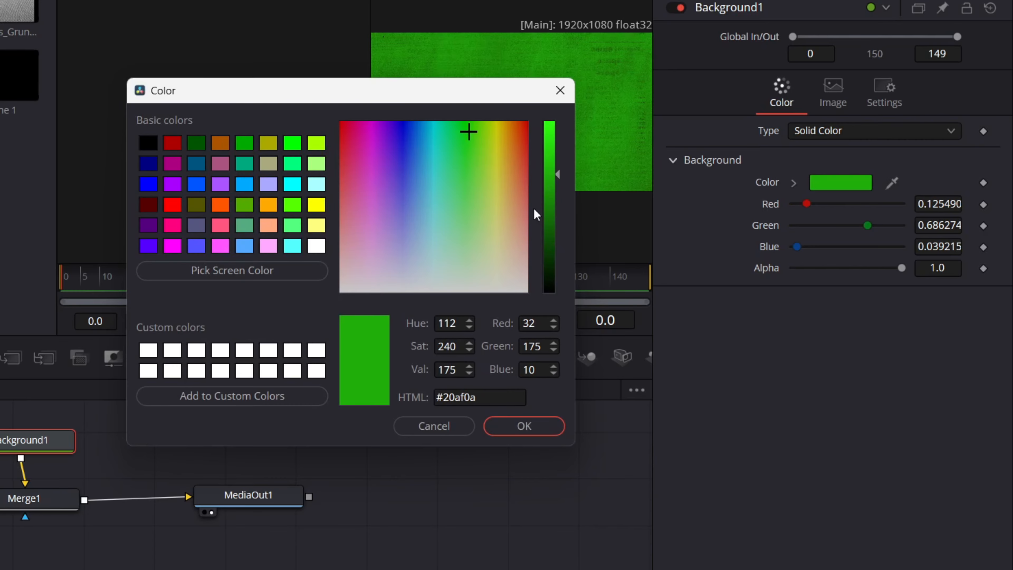
{"action": "left_click_drag", "start_coordinate": [550, 161], "coordinate": [550, 189]}
{"action": "left_click", "coordinate": [523, 426]}
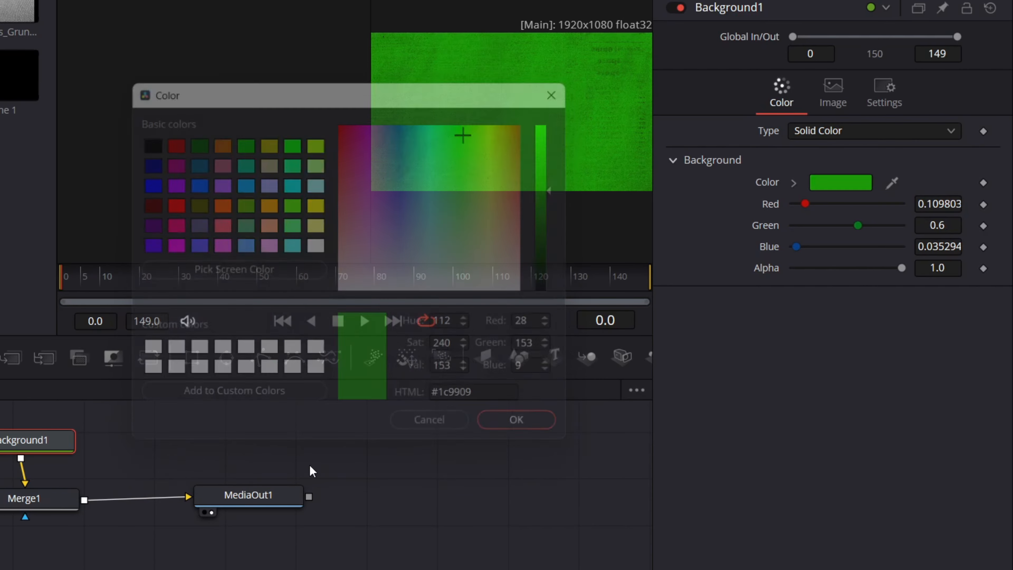
Move MediaOut1 farther from Merge1 and align MediaIn1 with Merge1
{"action": "left_click", "coordinate": [258, 499]}
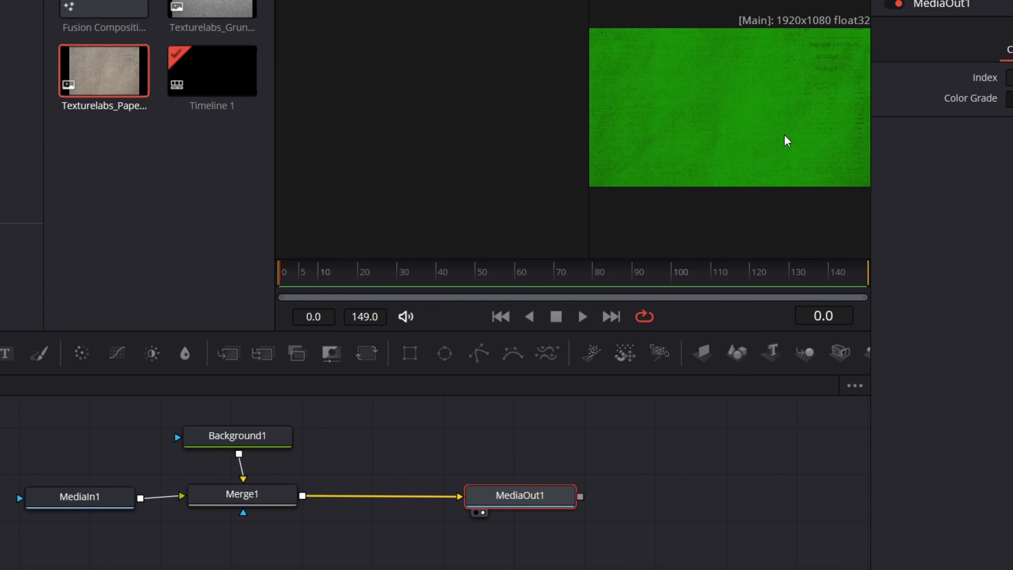
{"action": "left_click_drag", "start_coordinate": [534, 494], "coordinate": [599, 502]}
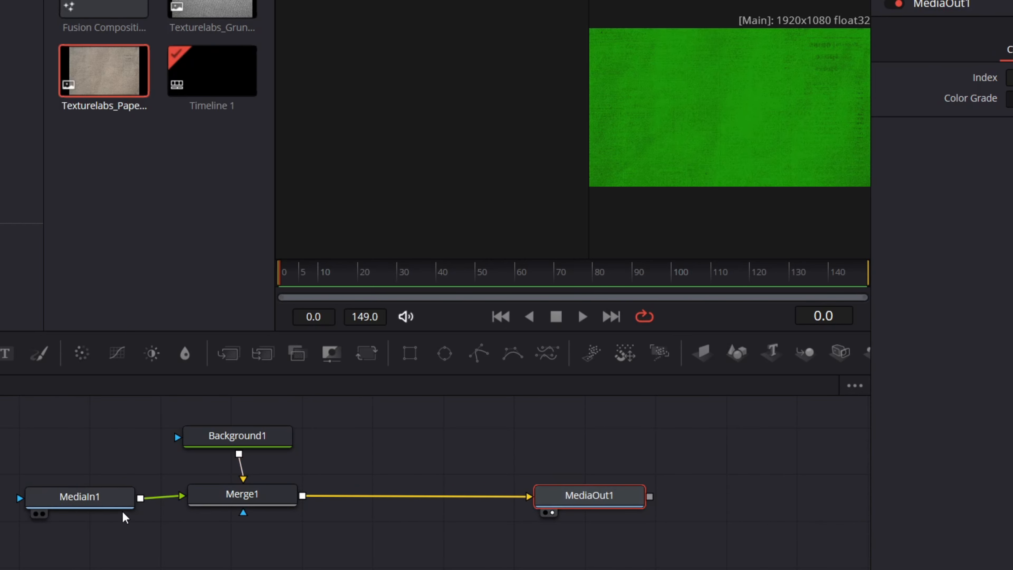
{"action": "left_click_drag", "start_coordinate": [73, 506], "coordinate": [72, 504]}
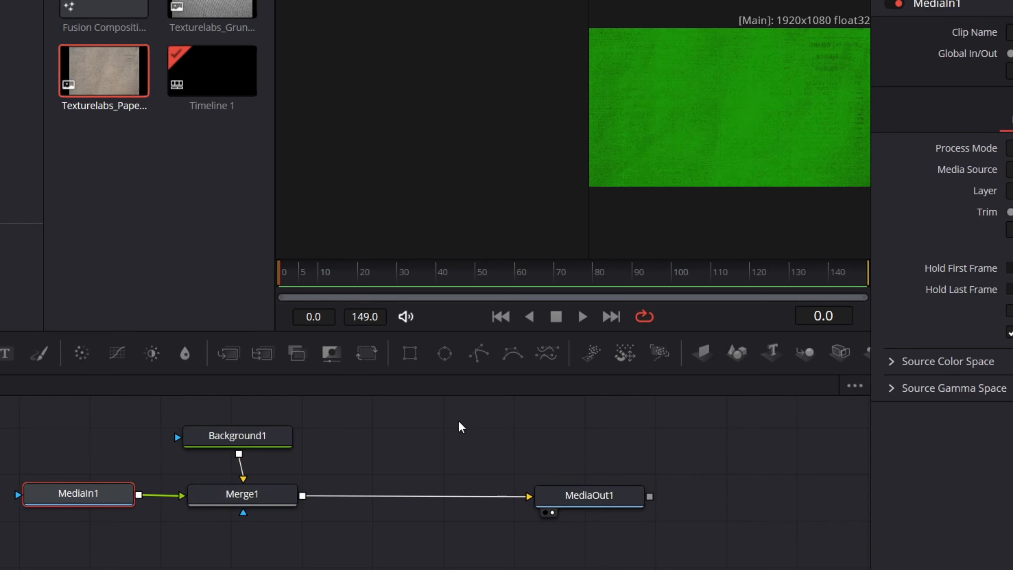
{"action": "left_click", "coordinate": [152, 226]}
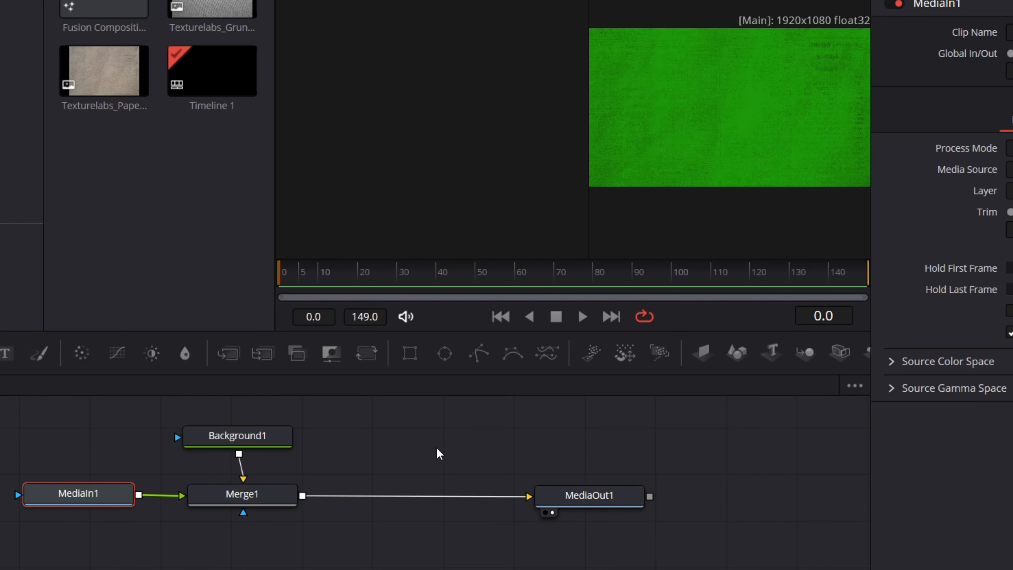
{"action": "key", "text": "shift+space"}
{"action": "type", "text": "background"}
{"action": "type", "text": "t"}
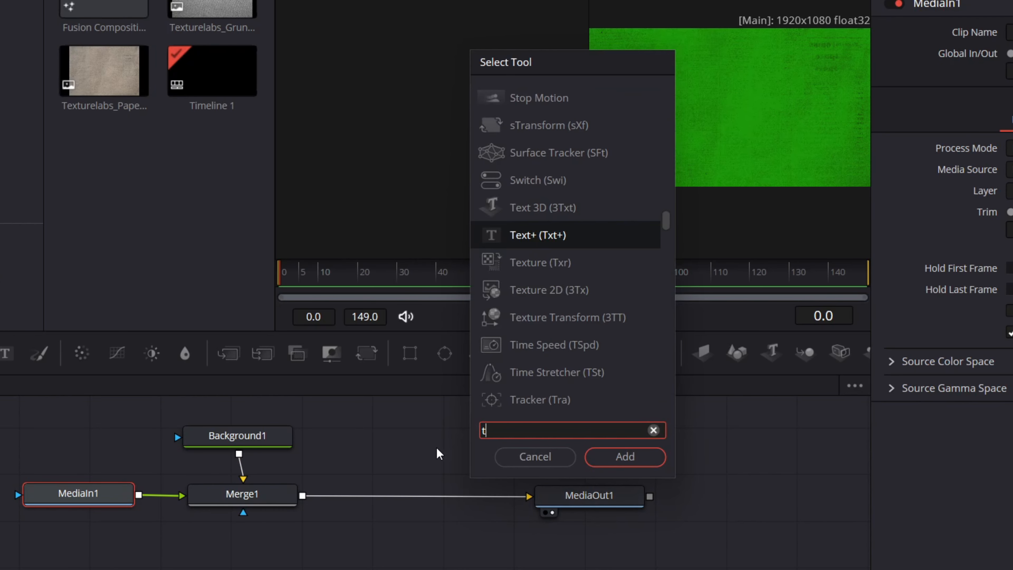
{"action": "left_click", "coordinate": [535, 456]}
{"action": "left_click", "coordinate": [462, 461]}
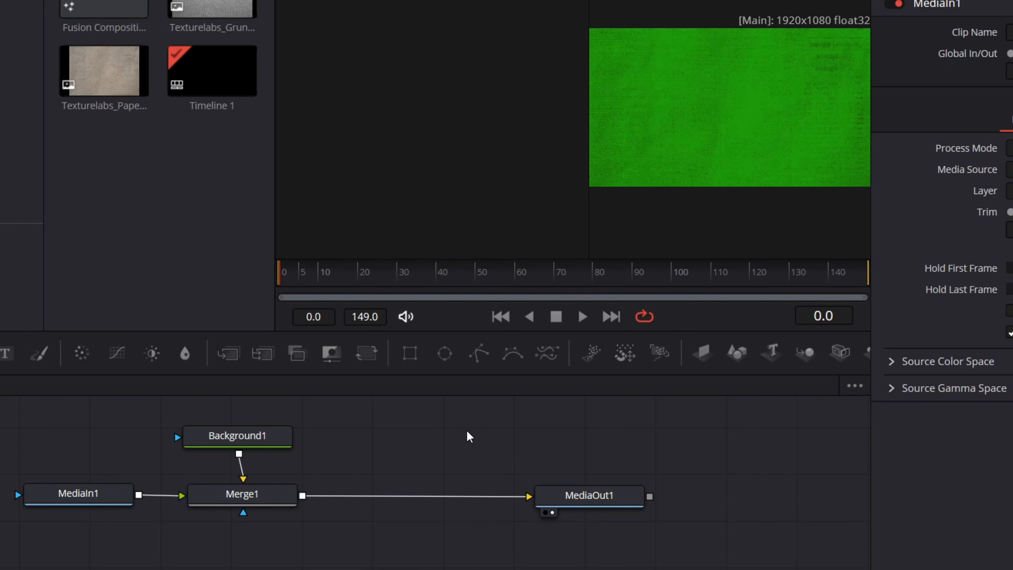
Add a Text+ node in the empty space between Background1 and MediaOut1
{"action": "key", "text": "shift+space"}
{"action": "type", "text": "text"}
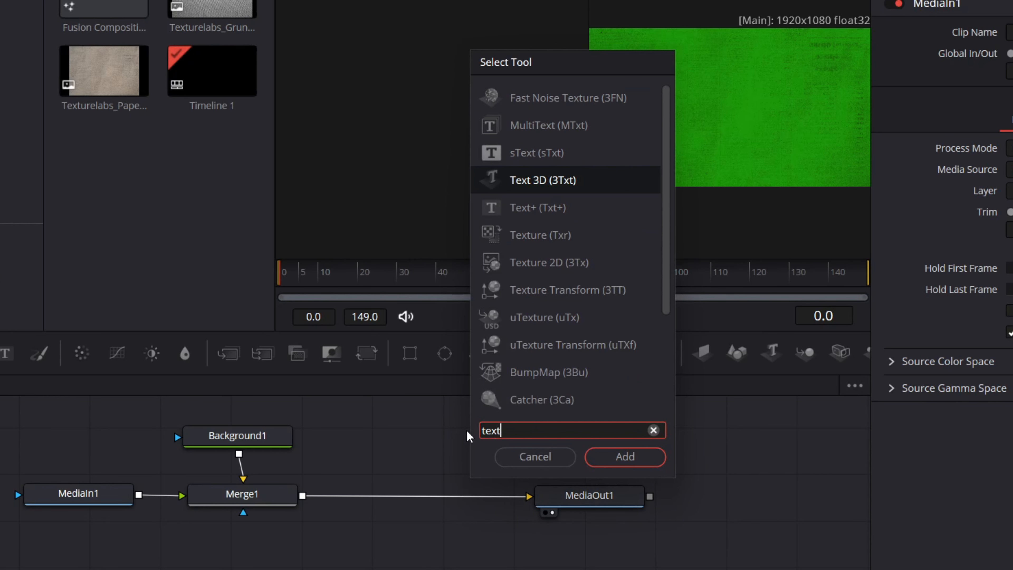
{"action": "left_click", "coordinate": [543, 206]}
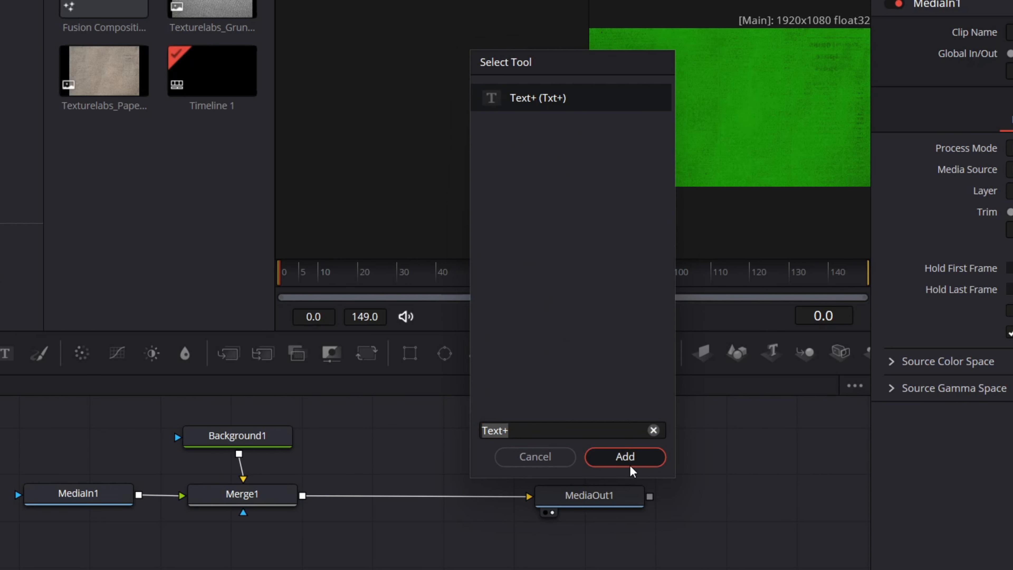
{"action": "left_click", "coordinate": [625, 457]}
{"action": "left_click", "coordinate": [485, 443]}
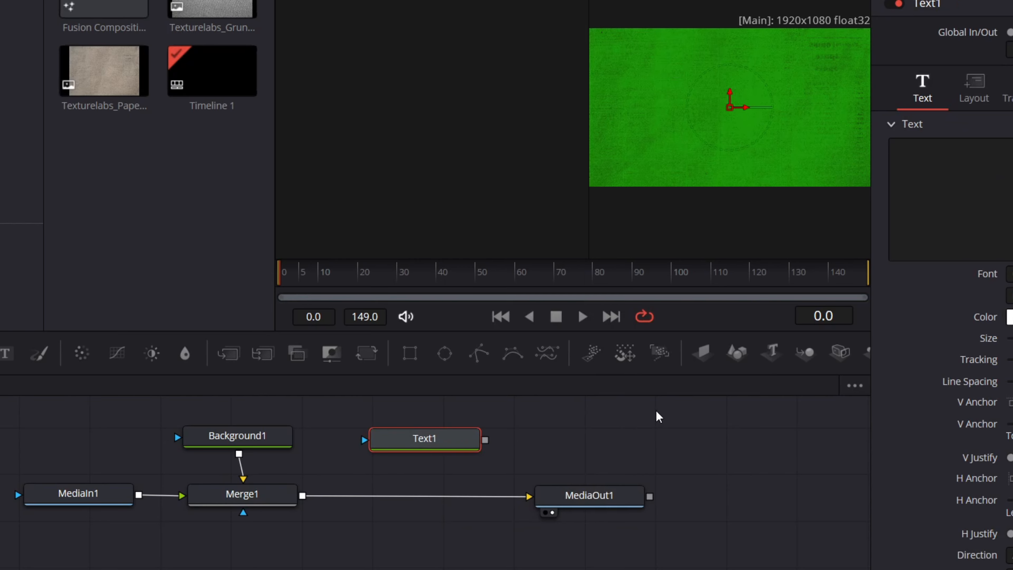
Add a second Merge node fed by the Text1 output
{"action": "key", "text": "shift+space"}
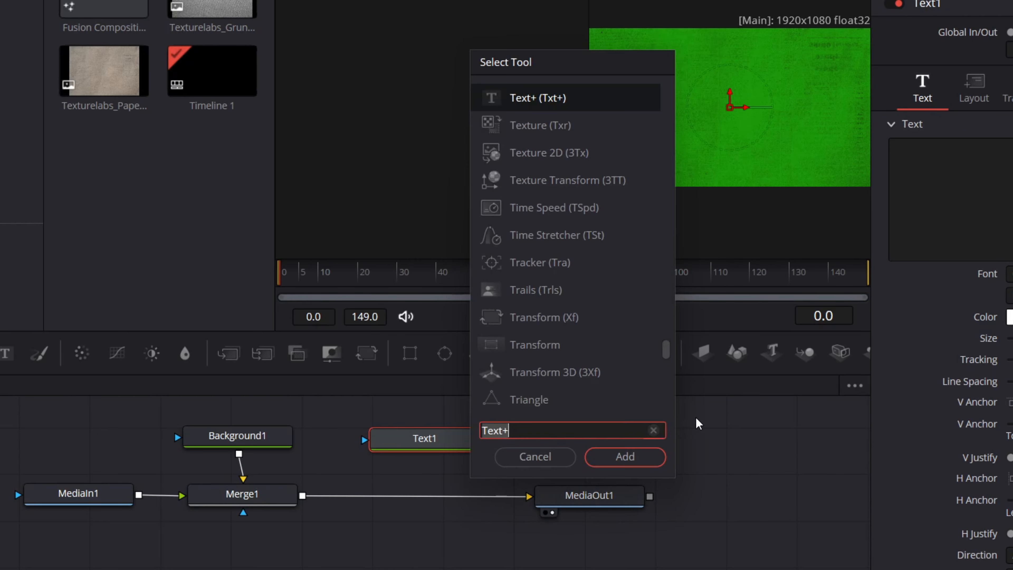
{"action": "type", "text": "merge"}
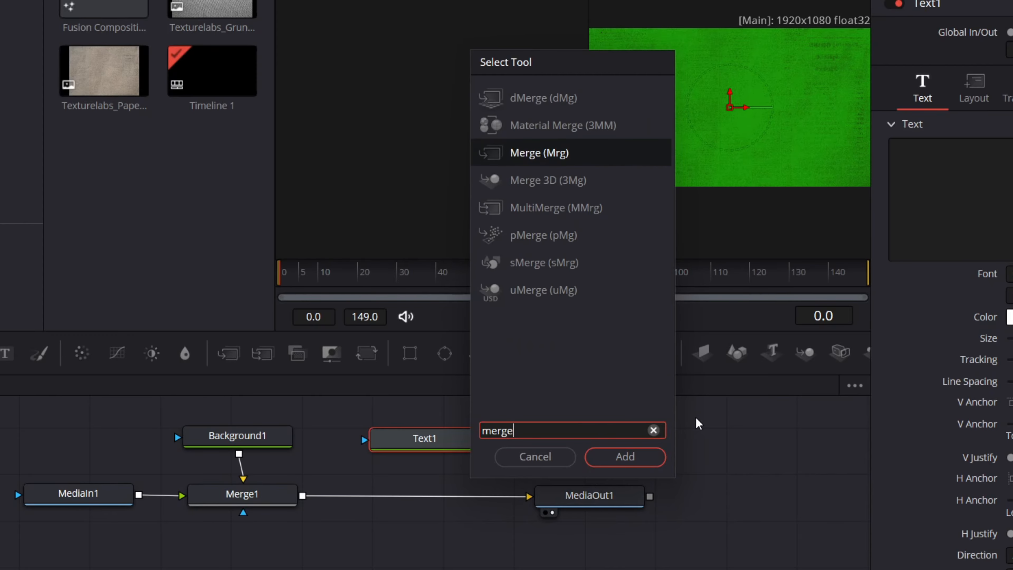
{"action": "key", "text": "Return"}
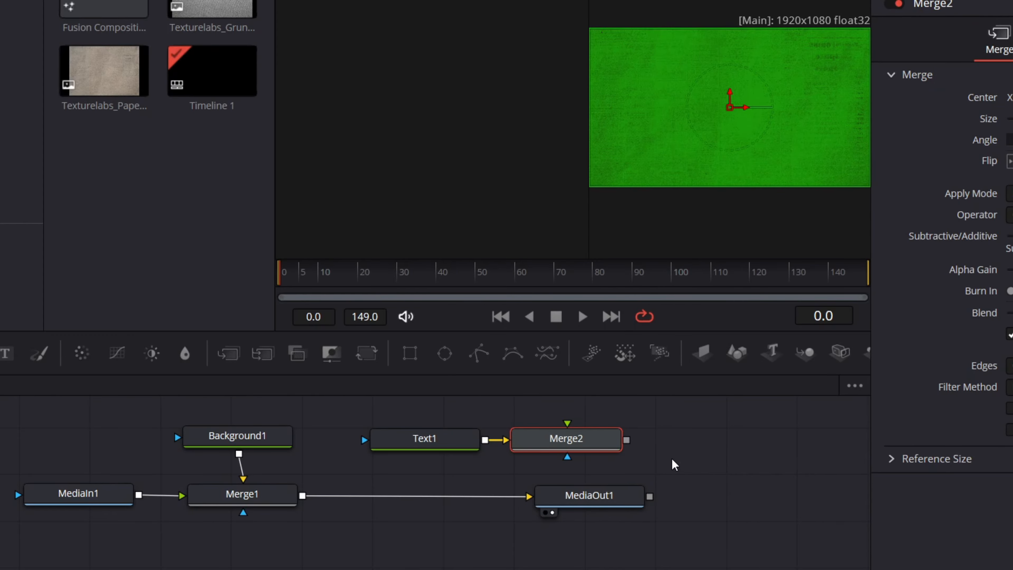
Add the Texturelabs grunge texture above Merge2, connect it as Merge2's foreground, and feed Merge2 into MediaOut1
{"action": "scroll", "coordinate": [678, 463], "scroll_direction": "up", "scroll_amount": 2}
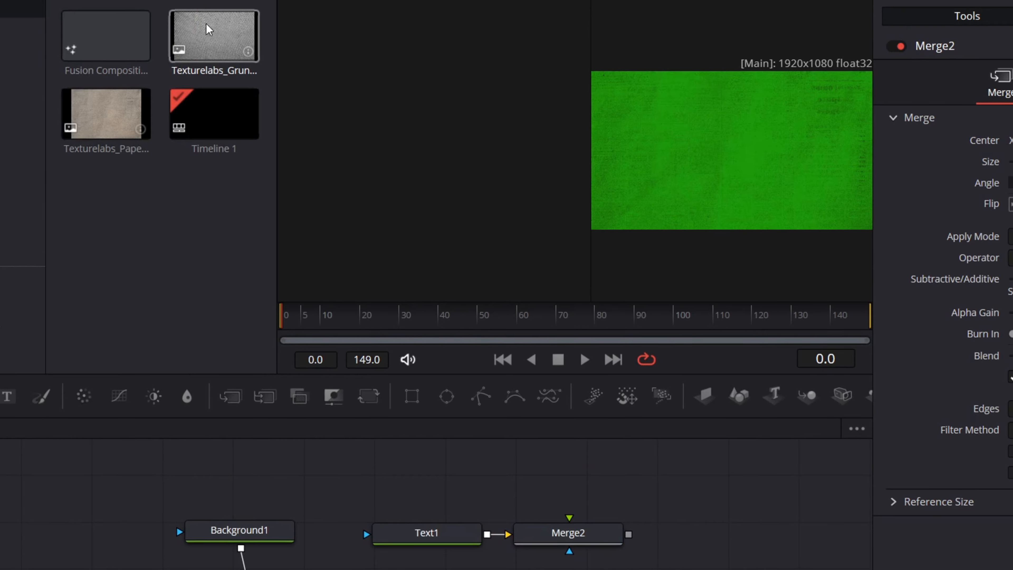
{"action": "left_click_drag", "start_coordinate": [208, 30], "coordinate": [570, 478]}
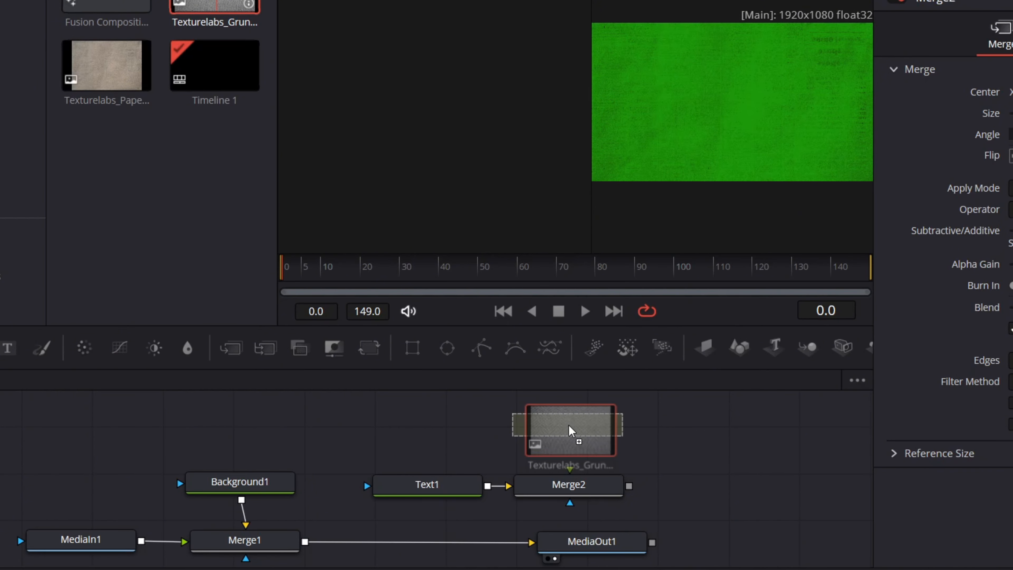
{"action": "left_click_drag", "start_coordinate": [570, 431], "coordinate": [614, 548]}
{"action": "left_click", "coordinate": [609, 523]}
{"action": "left_click_drag", "start_coordinate": [629, 493], "coordinate": [582, 555]}
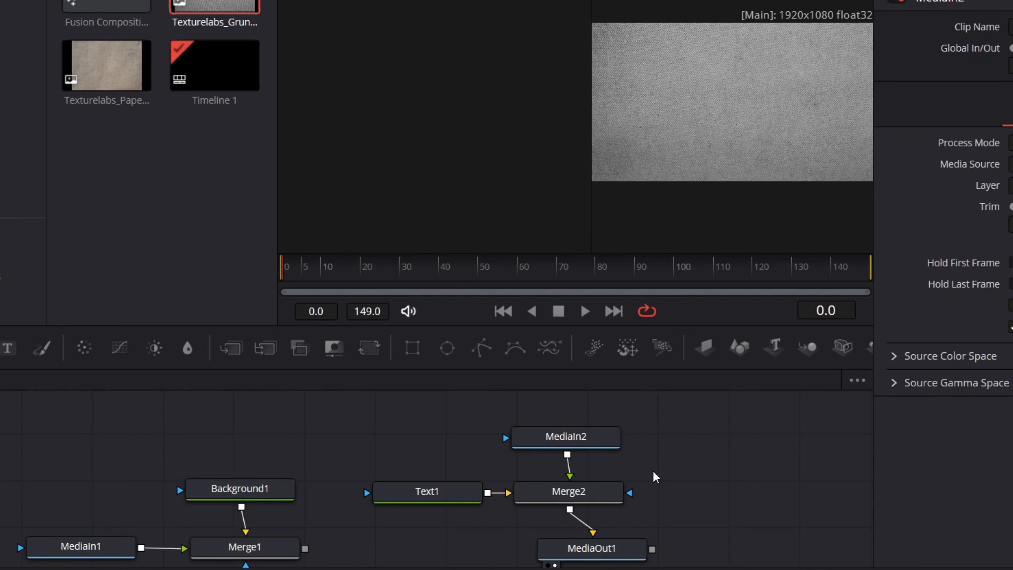
Detach Text1 and MediaIn2 from Merge2, and reconnect MediaIn2 as foreground and Text1 as background
{"action": "left_click_drag", "start_coordinate": [569, 471], "coordinate": [646, 471]}
{"action": "left_click_drag", "start_coordinate": [504, 493], "coordinate": [497, 523]}
{"action": "left_click_drag", "start_coordinate": [435, 496], "coordinate": [419, 482]}
{"action": "left_click", "coordinate": [494, 455]}
{"action": "left_click_drag", "start_coordinate": [625, 439], "coordinate": [598, 496]}
{"action": "left_click", "coordinate": [623, 494]}
{"action": "left_click", "coordinate": [621, 517]}
{"action": "left_click_drag", "start_coordinate": [471, 479], "coordinate": [568, 493]}
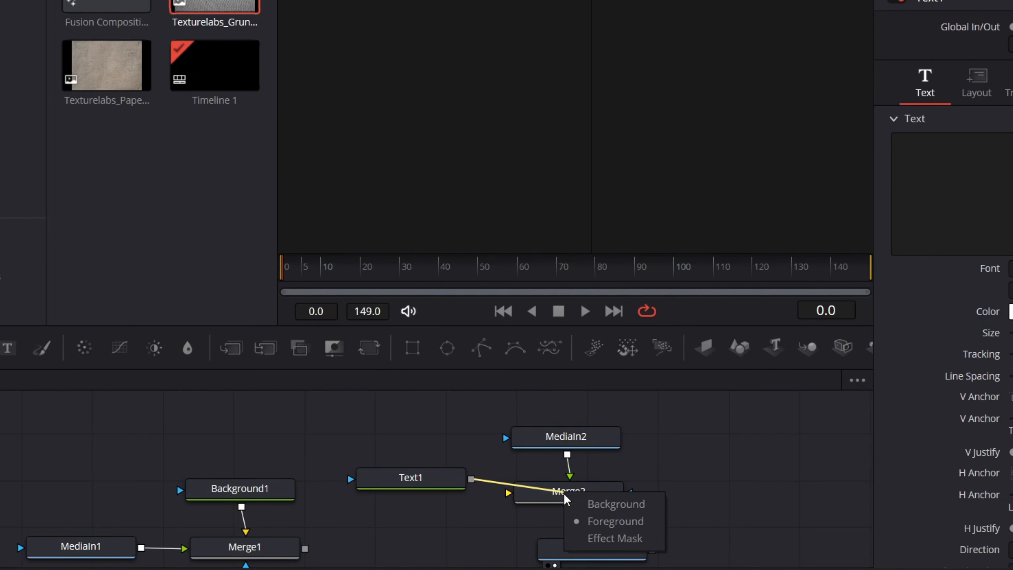
{"action": "left_click", "coordinate": [616, 502]}
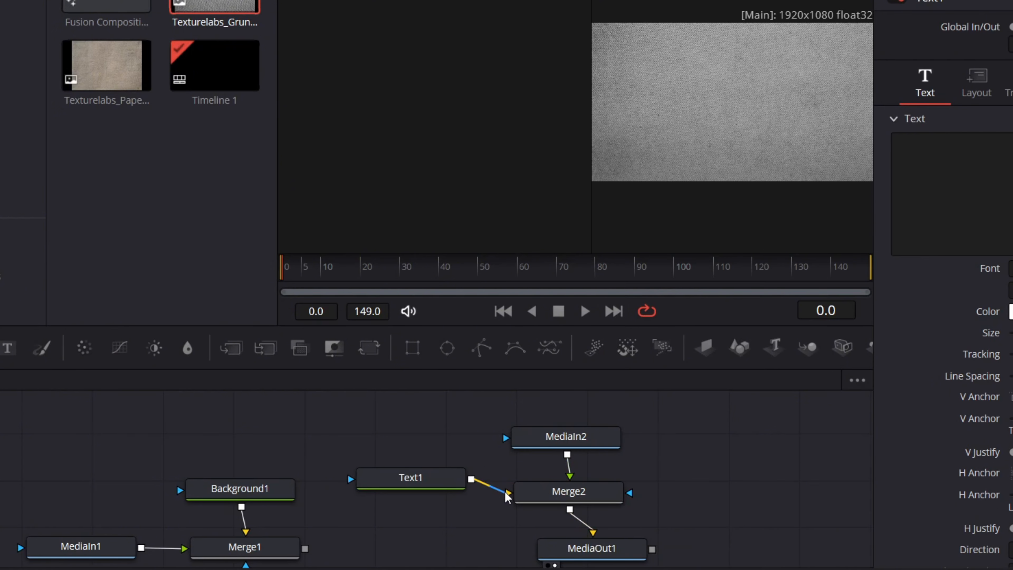
Enter TEXTURE as the content of Text1
{"action": "left_click", "coordinate": [447, 478]}
{"action": "type", "text": "TEXTURE"}
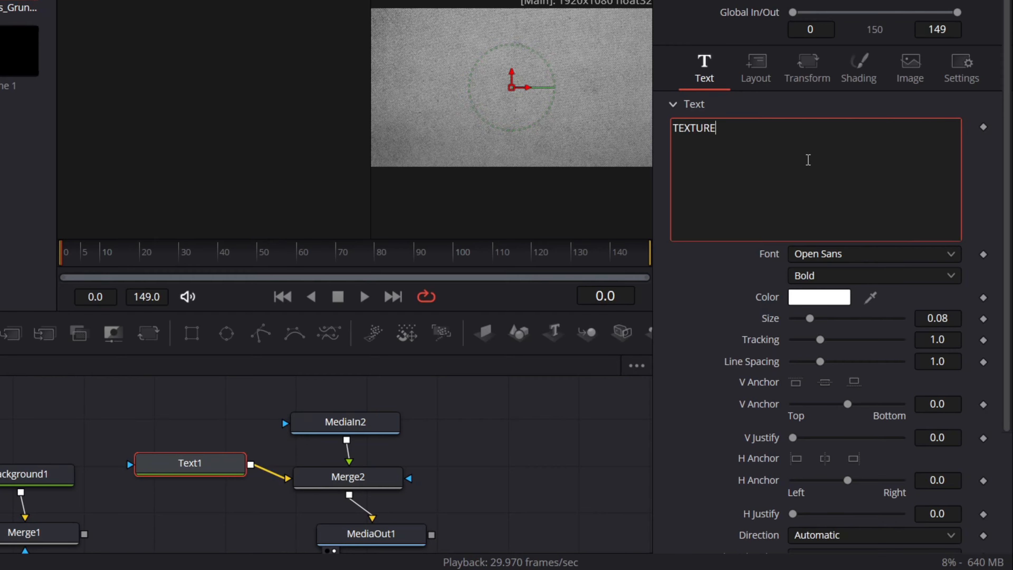
{"action": "left_click", "coordinate": [486, 459]}
Reconnect Text1 as Merge2's foreground and MediaIn2 as its background, and shift MediaIn2 and Merge2 slightly upward
{"action": "left_click_drag", "start_coordinate": [276, 475], "coordinate": [326, 485]}
{"action": "left_click", "coordinate": [351, 503]}
{"action": "left_click_drag", "start_coordinate": [406, 423], "coordinate": [402, 481]}
{"action": "left_click", "coordinate": [402, 493]}
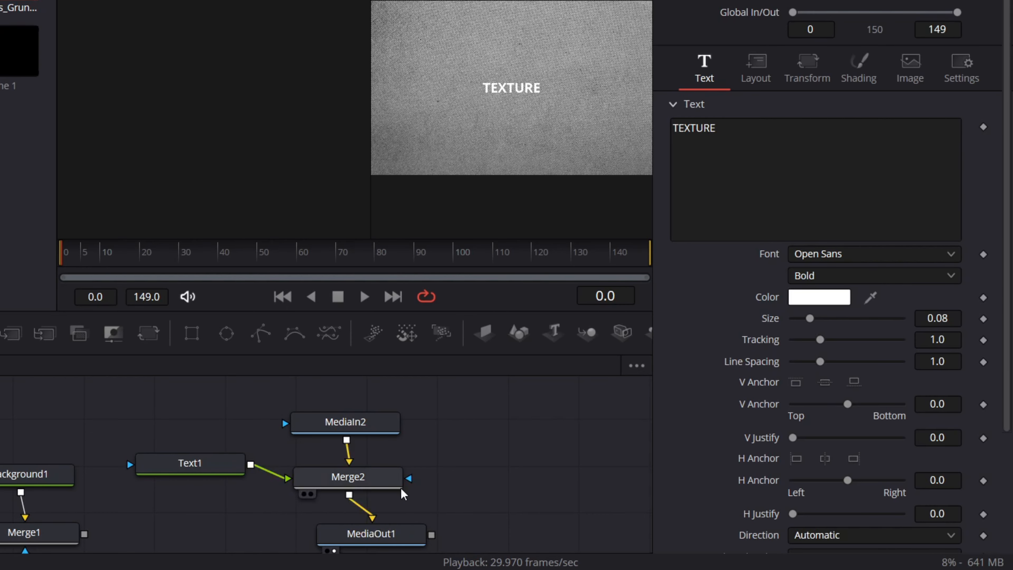
{"action": "left_click_drag", "start_coordinate": [351, 423], "coordinate": [346, 413]}
{"action": "left_click", "coordinate": [349, 477]}
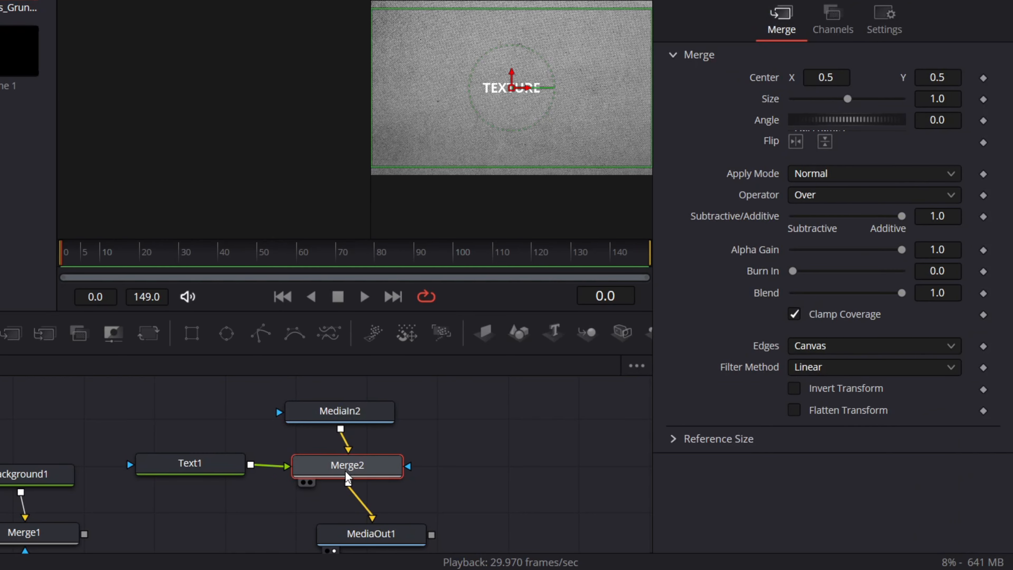
Set Merge2's apply mode to Darken
{"action": "left_click", "coordinate": [476, 470]}
{"action": "left_click", "coordinate": [395, 471]}
{"action": "left_click", "coordinate": [842, 174]}
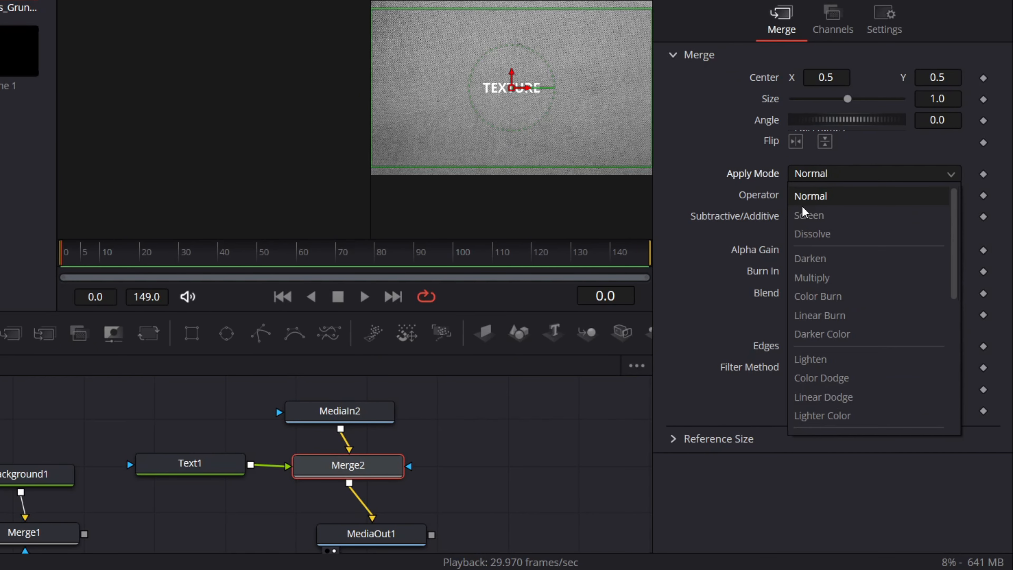
{"action": "left_click", "coordinate": [830, 259]}
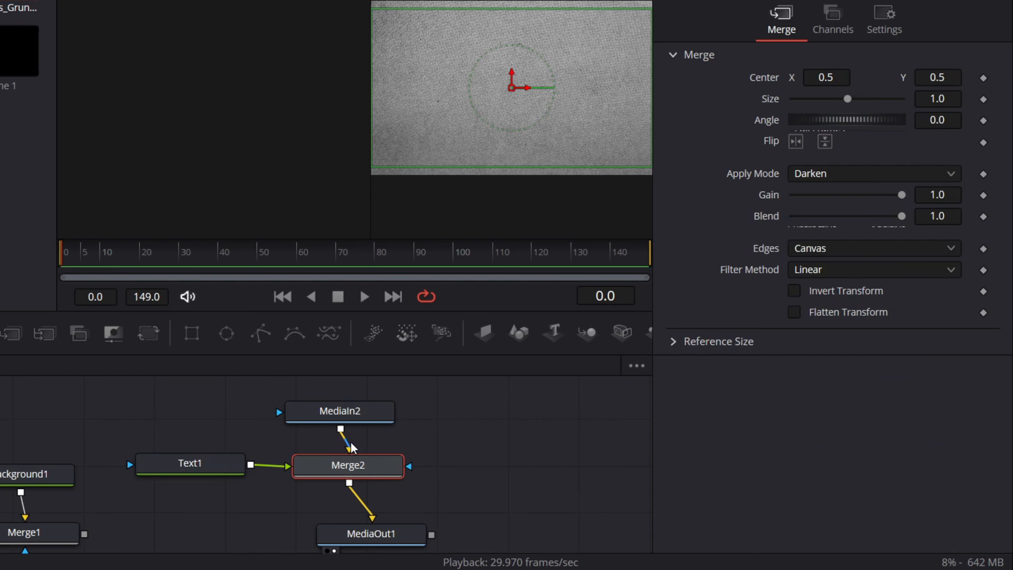
Swap Merge2's inputs so Text1 is the background and MediaIn2 the foreground, and align MediaIn2 above Merge2
{"action": "left_click_drag", "start_coordinate": [350, 442], "coordinate": [442, 436]}
{"action": "left_click_drag", "start_coordinate": [282, 464], "coordinate": [353, 472]}
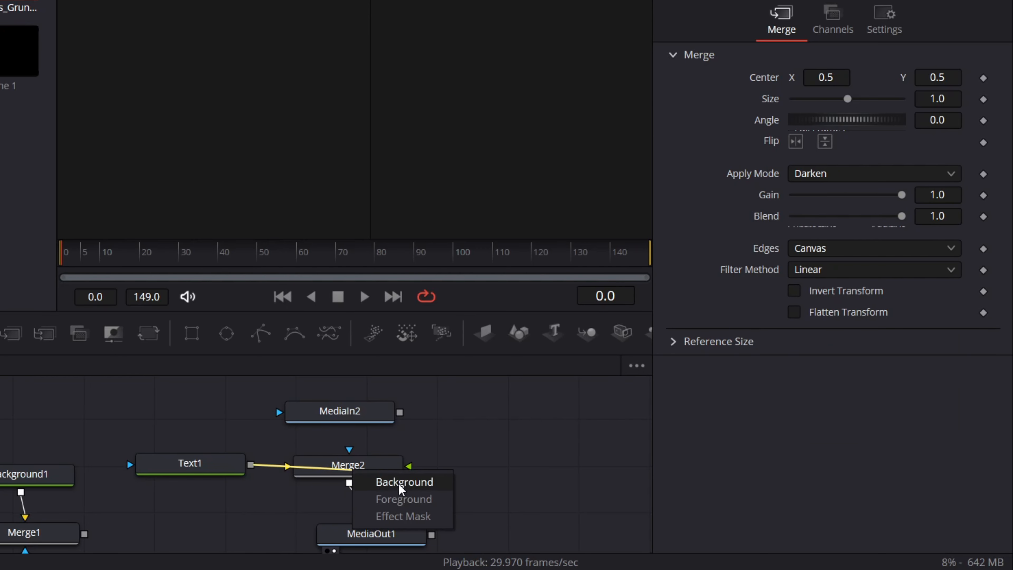
{"action": "left_click", "coordinate": [403, 499]}
{"action": "left_click_drag", "start_coordinate": [399, 412], "coordinate": [371, 470]}
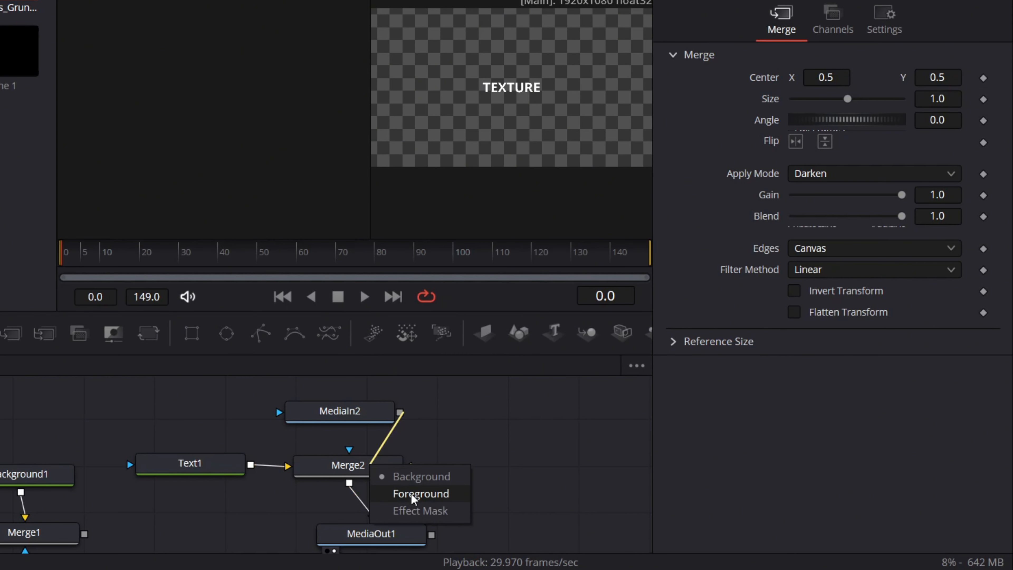
{"action": "left_click", "coordinate": [416, 495]}
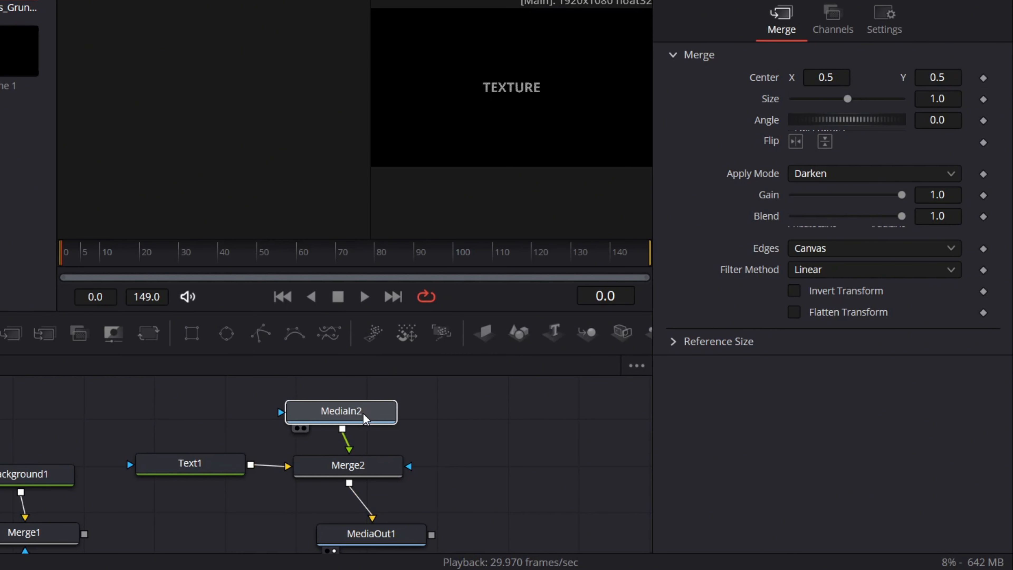
{"action": "left_click_drag", "start_coordinate": [364, 416], "coordinate": [373, 416]}
{"action": "left_click", "coordinate": [492, 447]}
{"action": "left_click", "coordinate": [379, 465]}
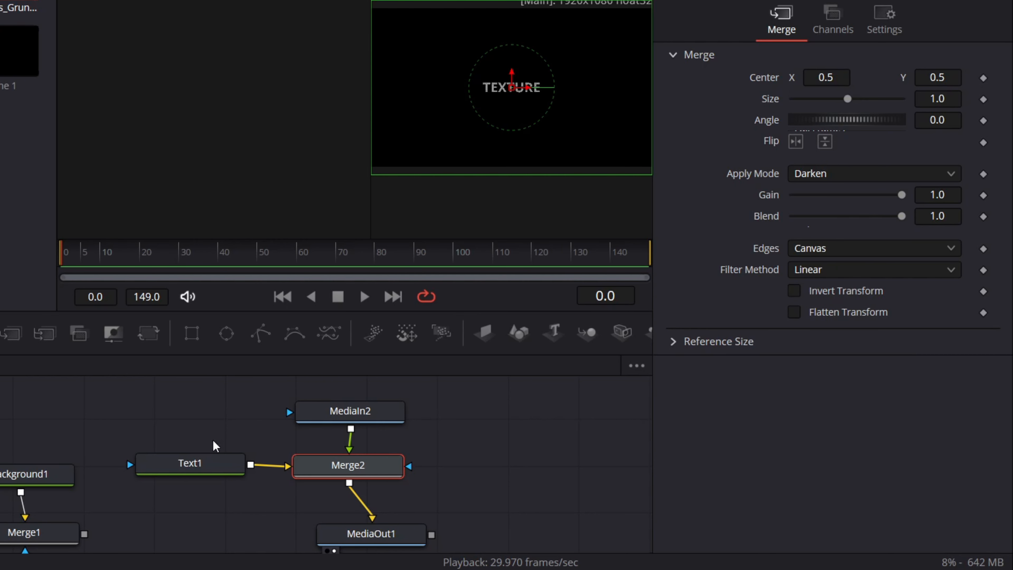
Try the Wide Latin font on Text1
{"action": "left_click", "coordinate": [212, 463]}
{"action": "left_click", "coordinate": [911, 257]}
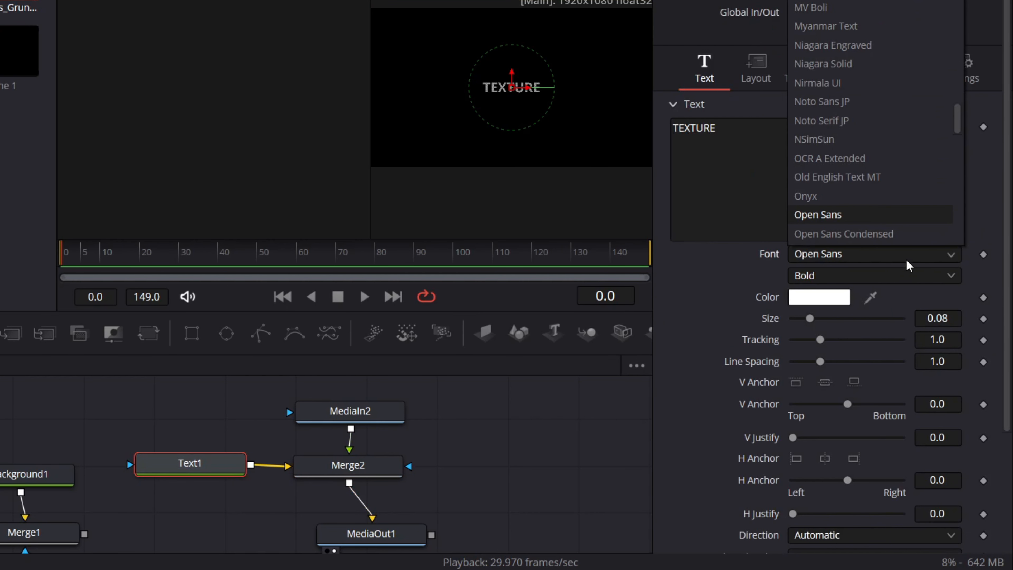
{"action": "scroll", "coordinate": [878, 192], "scroll_direction": "down", "scroll_amount": 15}
{"action": "scroll", "coordinate": [871, 191], "scroll_direction": "up", "scroll_amount": 3}
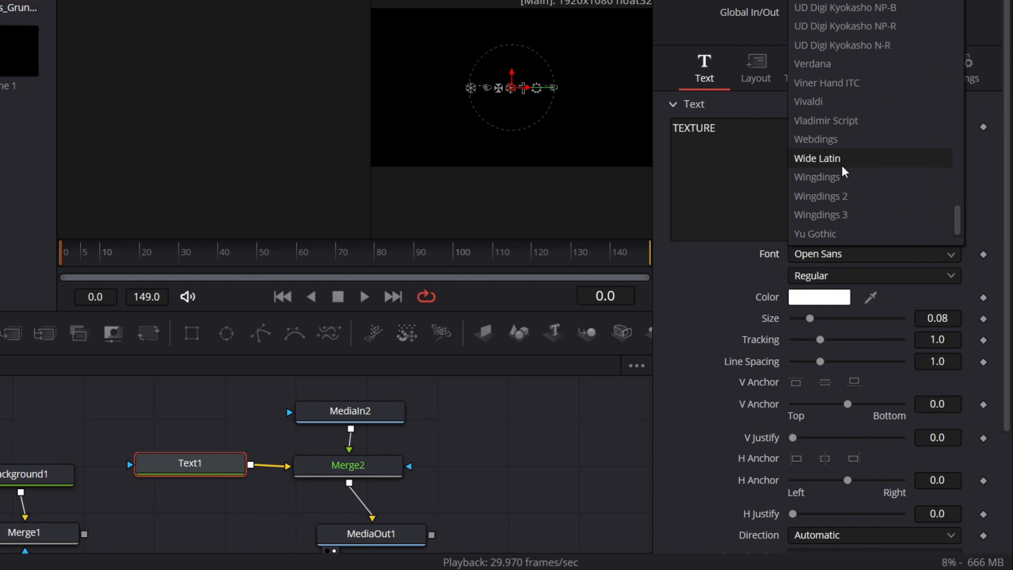
{"action": "left_click", "coordinate": [839, 159]}
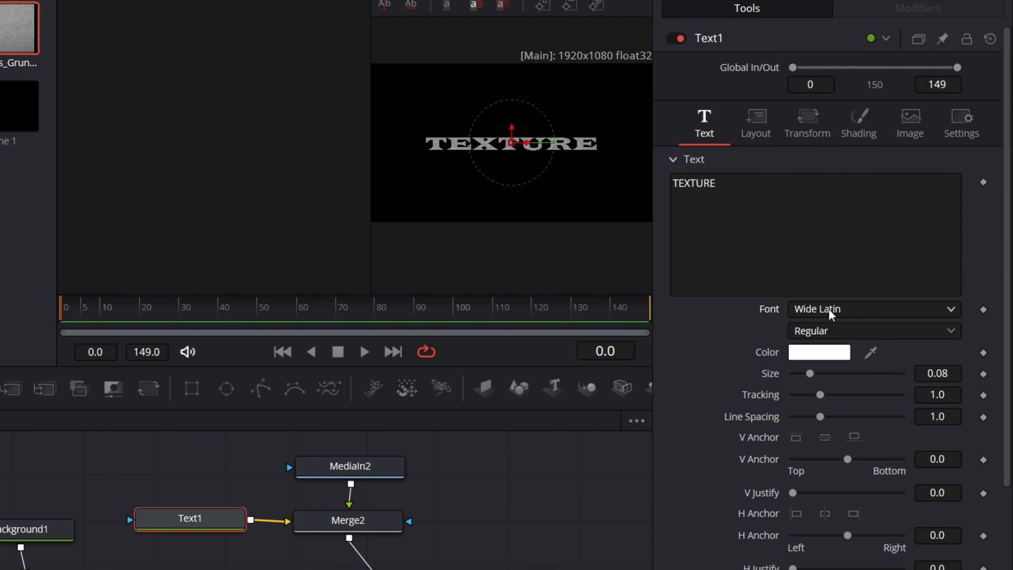
Set the font of Text1 to Sitka
{"action": "left_click", "coordinate": [838, 301]}
{"action": "scroll", "coordinate": [837, 92], "scroll_direction": "up", "scroll_amount": 4}
{"action": "scroll", "coordinate": [839, 89], "scroll_direction": "up", "scroll_amount": 3}
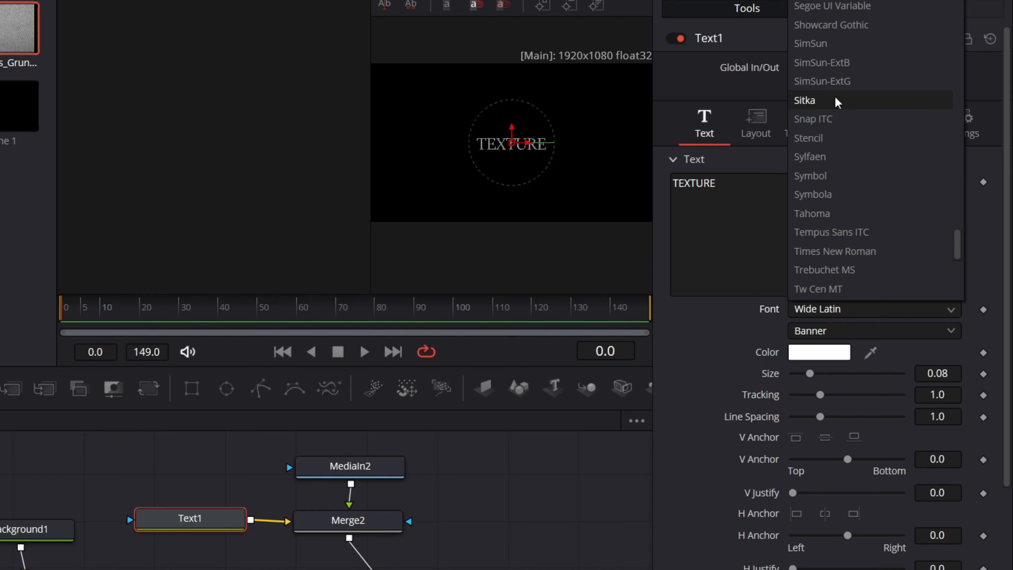
{"action": "left_click", "coordinate": [837, 100]}
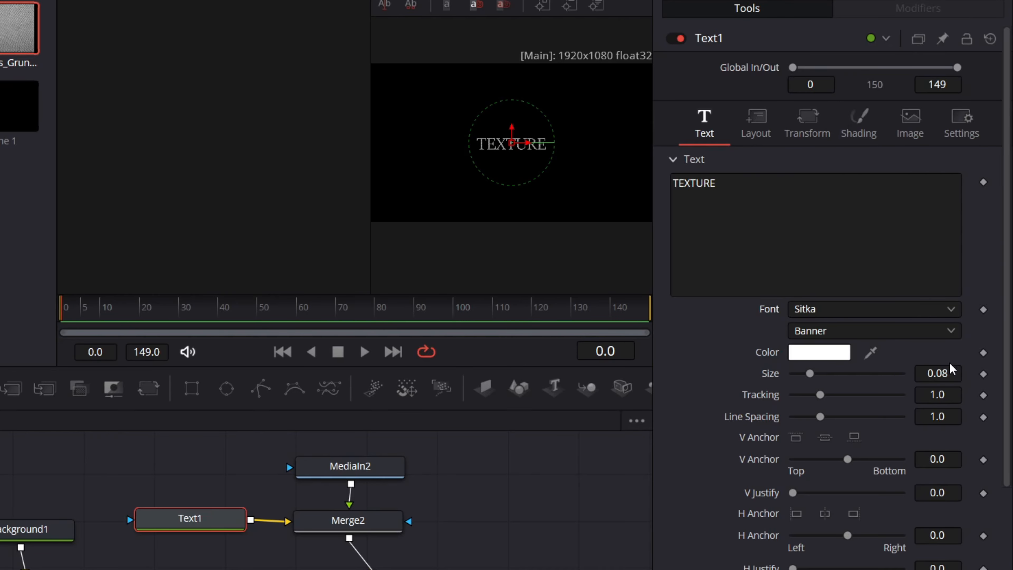
Set the font style of Text1 to Text Bold Italic and its size to 0.2394
{"action": "left_click", "coordinate": [920, 335]}
{"action": "left_click", "coordinate": [917, 338]}
{"action": "left_click", "coordinate": [915, 337]}
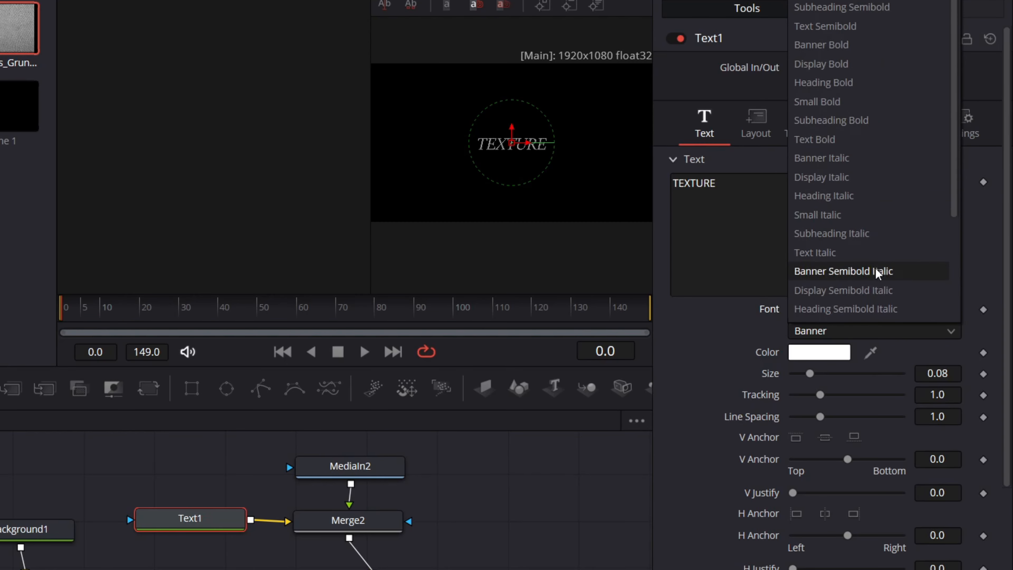
{"action": "scroll", "coordinate": [857, 287], "scroll_direction": "down", "scroll_amount": 3}
{"action": "left_click", "coordinate": [846, 315]}
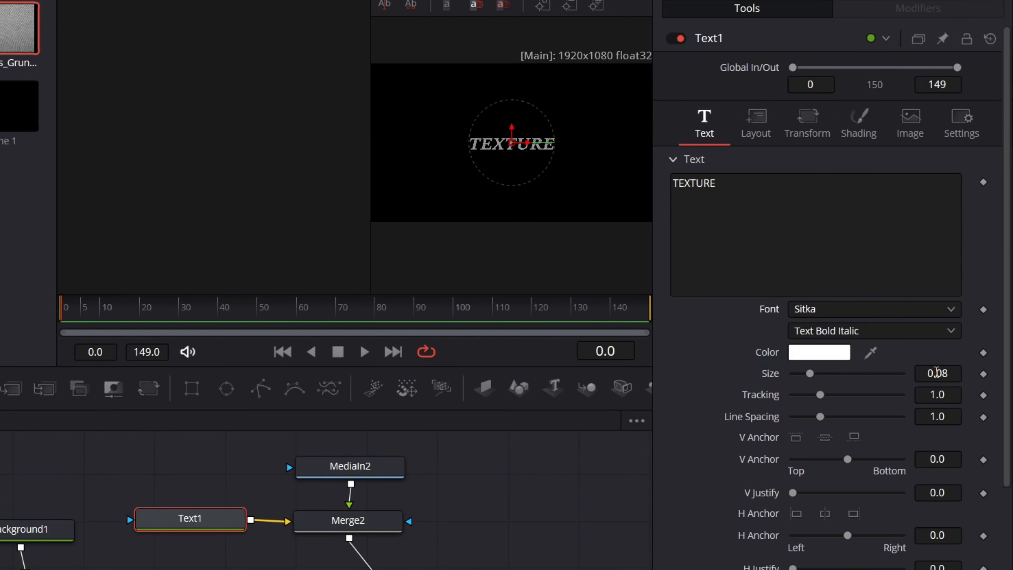
{"action": "left_click_drag", "start_coordinate": [937, 372], "coordinate": [996, 372]}
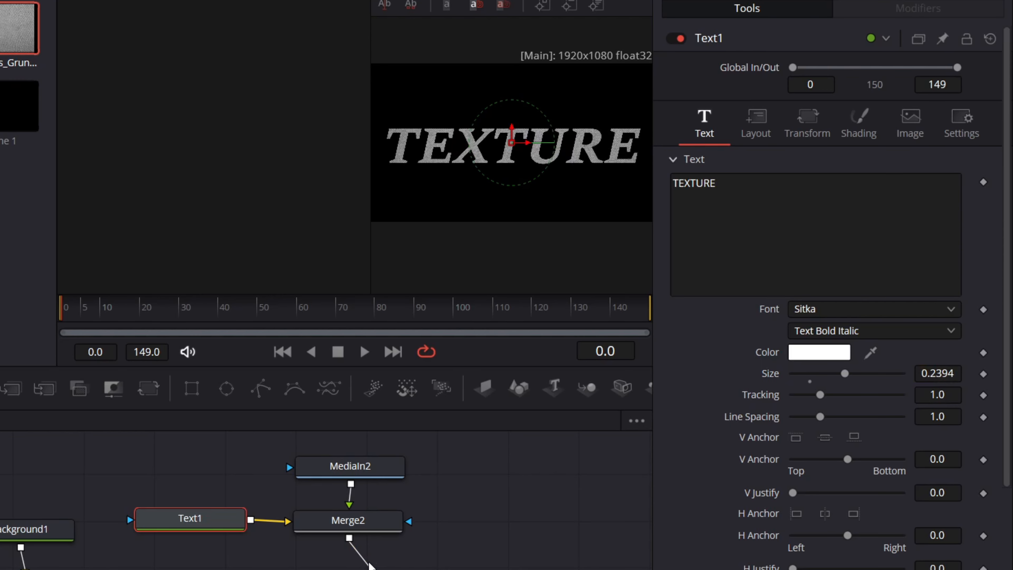
Disconnect Merge2 from MediaOut1
{"action": "left_click_drag", "start_coordinate": [371, 566], "coordinate": [415, 550]}
{"action": "scroll", "coordinate": [283, 564], "scroll_direction": "down", "scroll_amount": 2}
{"action": "scroll", "coordinate": [278, 526], "scroll_direction": "up", "scroll_amount": 2}
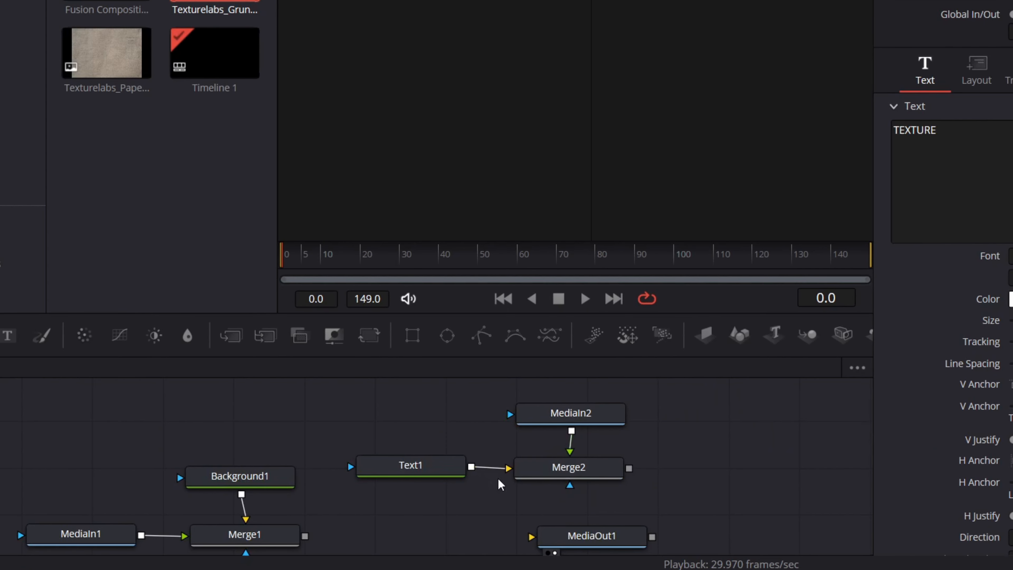
Add a new Merge node in line between Merge1 and MediaOut1 and connect its output to MediaOut1
{"action": "scroll", "coordinate": [250, 525], "scroll_direction": "down", "scroll_amount": 1}
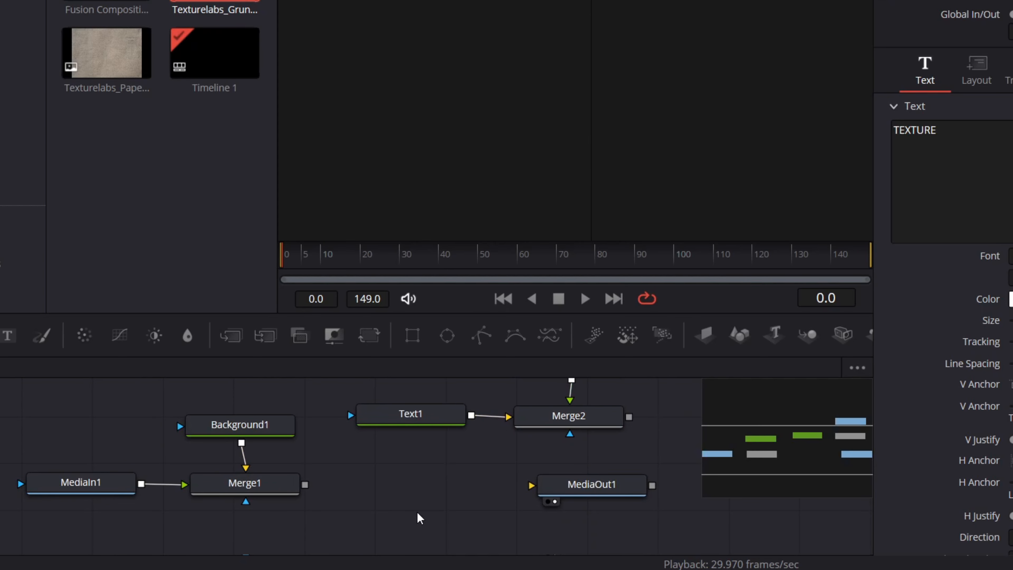
{"action": "key", "text": "shift+space"}
{"action": "type", "text": "merge"}
{"action": "key", "text": "Return"}
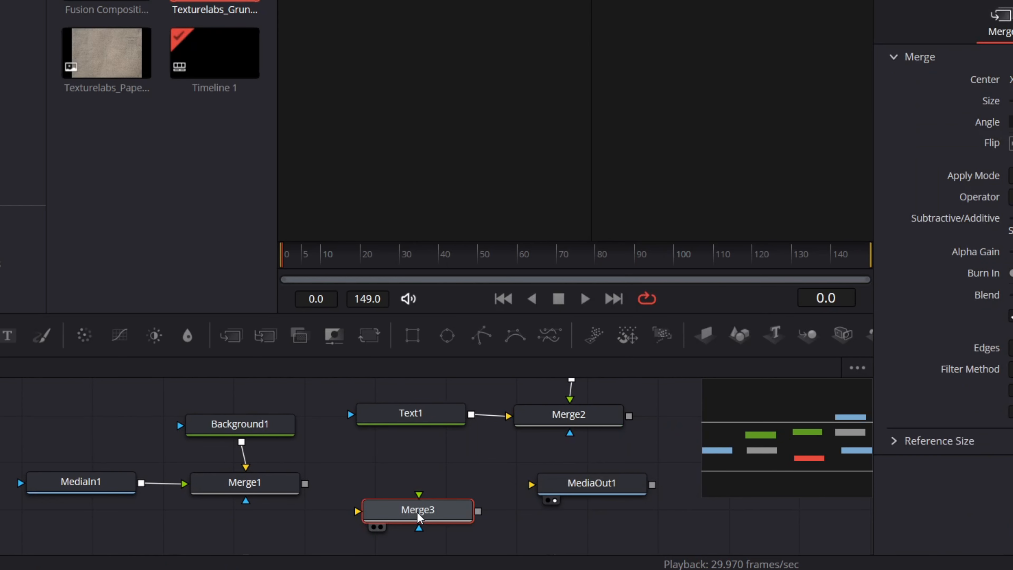
{"action": "left_click_drag", "start_coordinate": [418, 513], "coordinate": [416, 490]}
{"action": "left_click_drag", "start_coordinate": [477, 490], "coordinate": [594, 481]}
{"action": "left_click", "coordinate": [459, 522]}
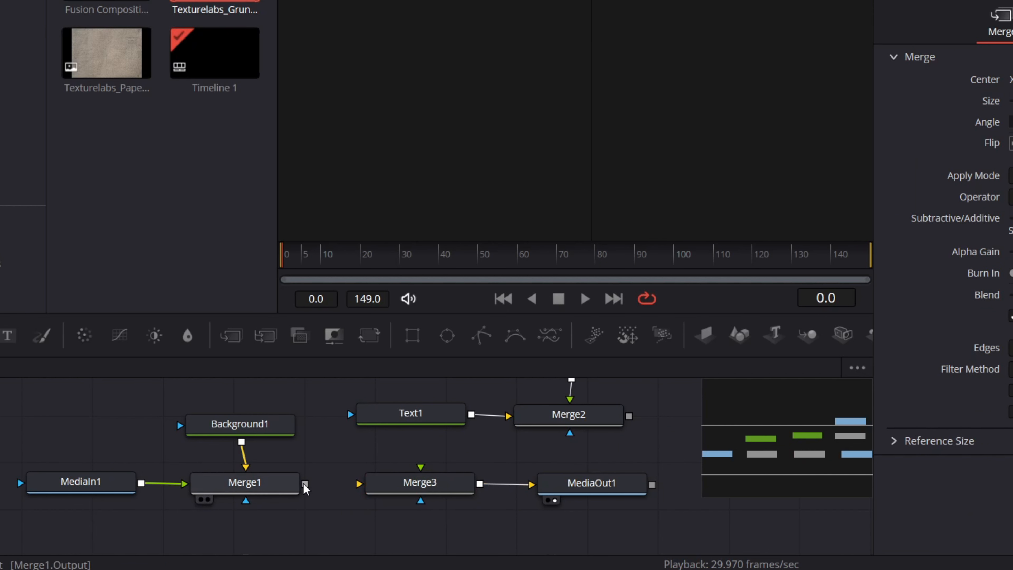
Connect Merge1 as Merge3's foreground and Merge2 as its background
{"action": "left_click_drag", "start_coordinate": [305, 484], "coordinate": [437, 512]}
{"action": "left_click", "coordinate": [437, 512]}
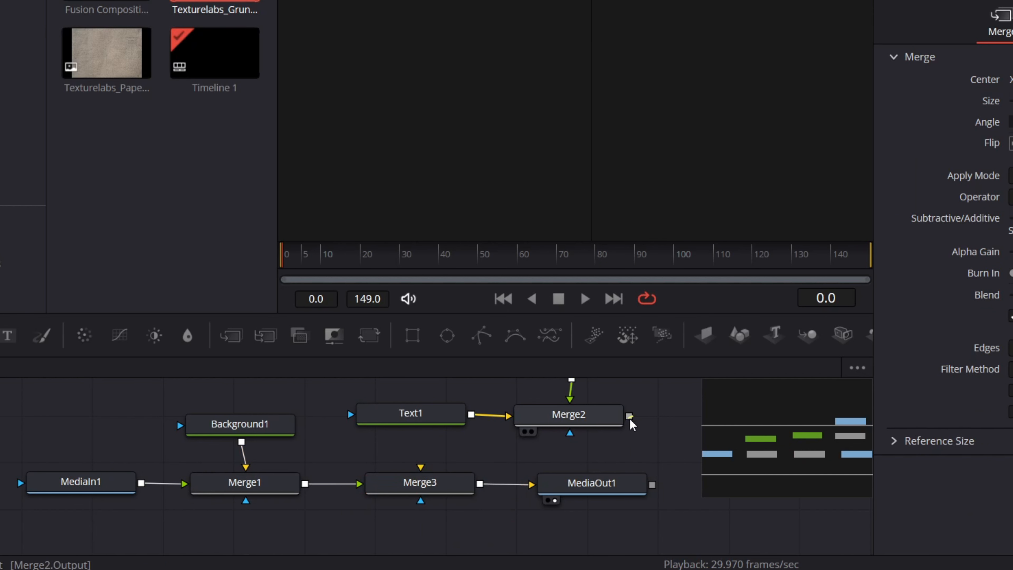
{"action": "left_click_drag", "start_coordinate": [629, 416], "coordinate": [421, 488]}
{"action": "left_click", "coordinate": [467, 493]}
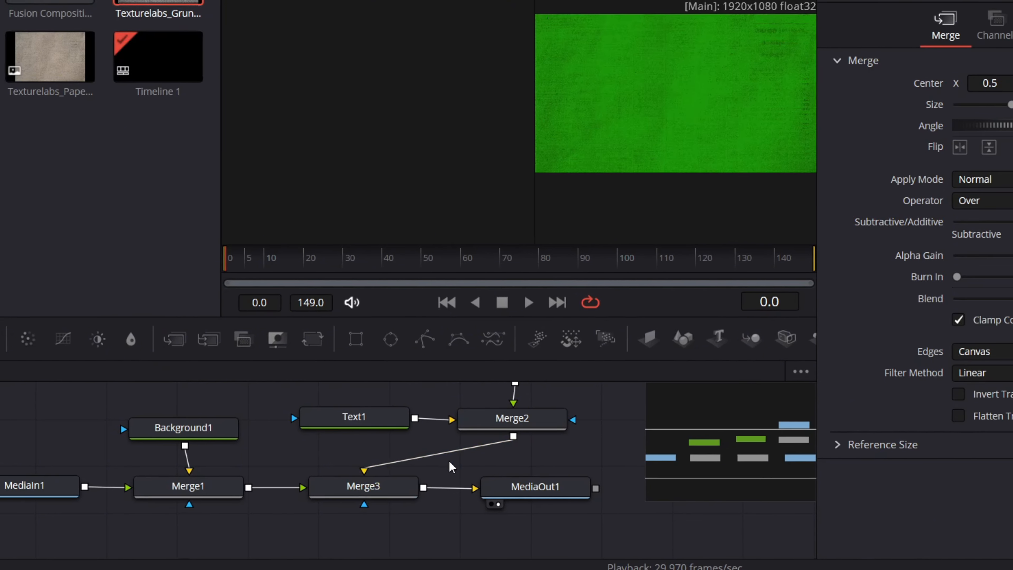
Set Merge3's apply mode to Screen
{"action": "left_click", "coordinate": [364, 486]}
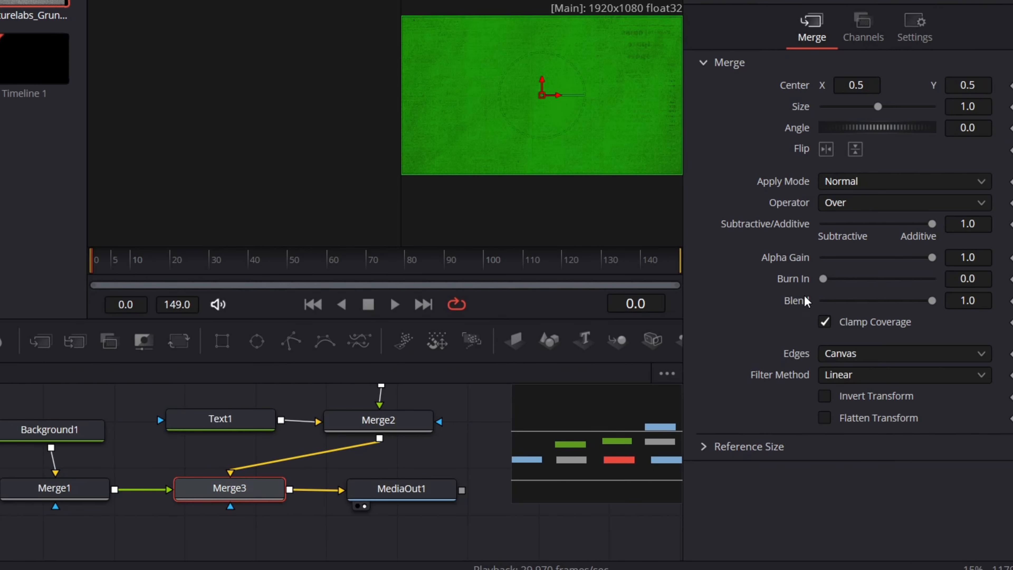
{"action": "left_click", "coordinate": [838, 188]}
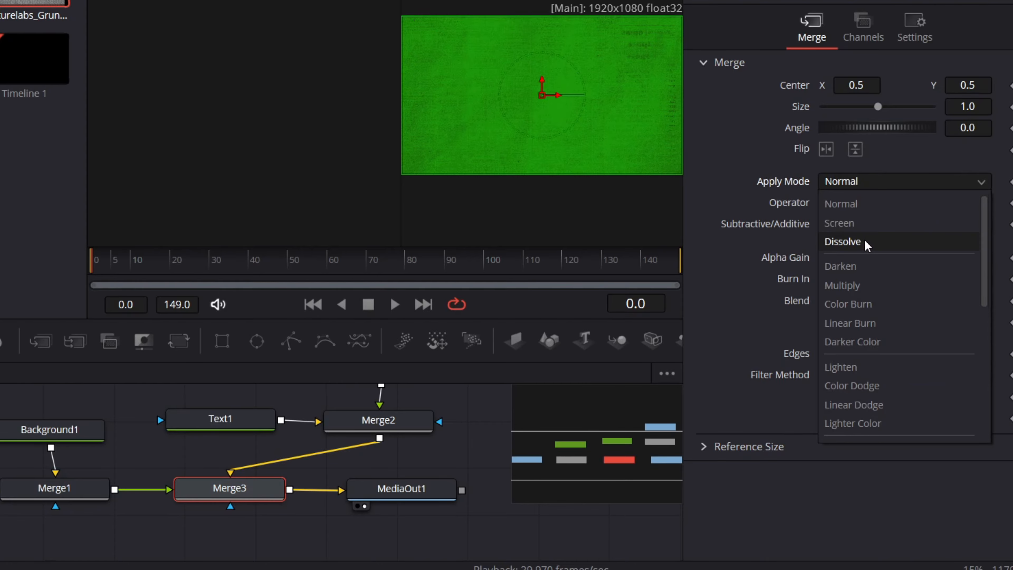
{"action": "left_click", "coordinate": [855, 224]}
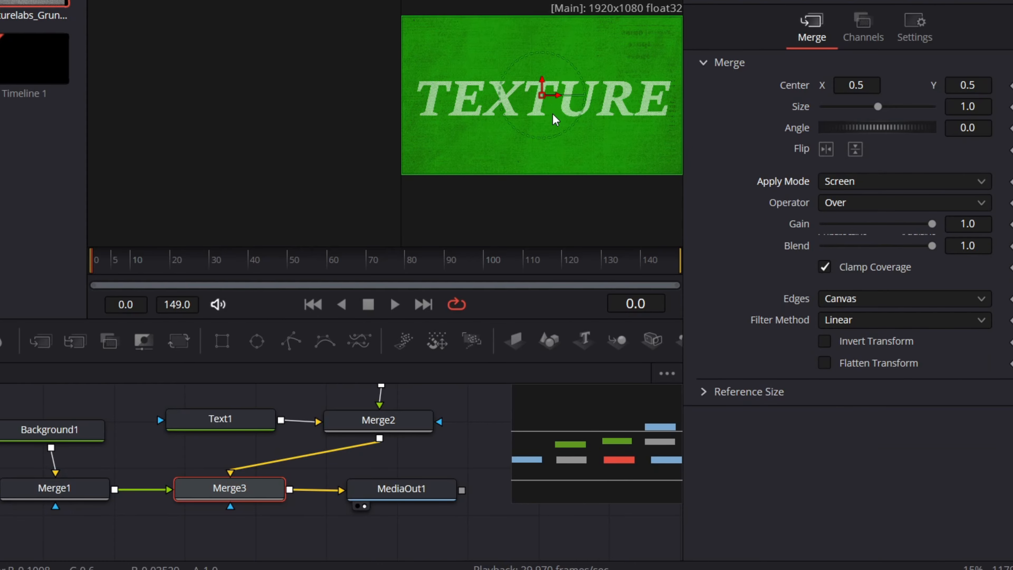
{"action": "left_click_drag", "start_coordinate": [400, 120], "coordinate": [169, 125]}
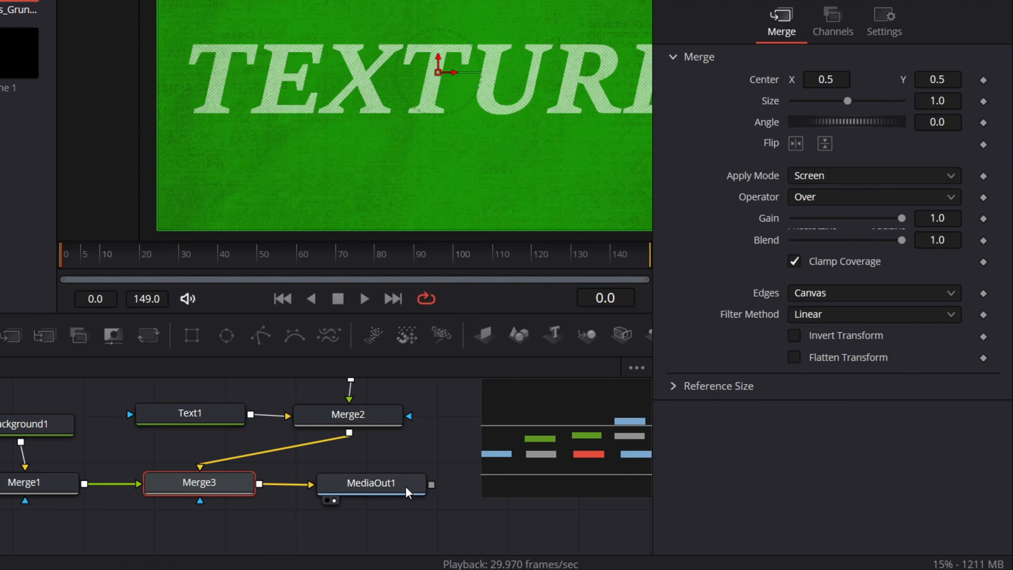
Switch to the Edit page and play back the finished Fusion composition on the timeline
{"action": "left_click_drag", "start_coordinate": [371, 484], "coordinate": [383, 484]}
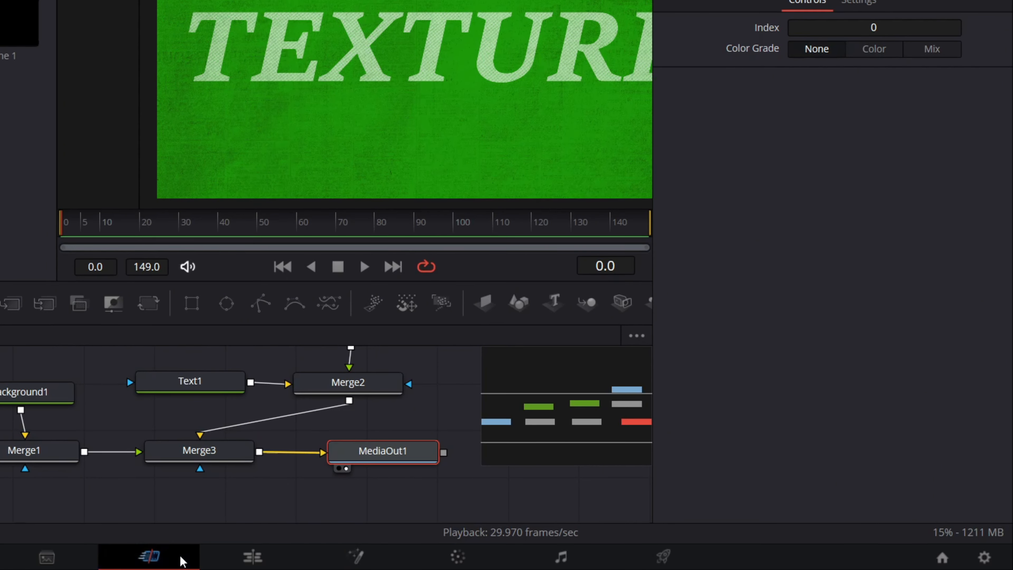
{"action": "left_click", "coordinate": [180, 556]}
{"action": "left_click", "coordinate": [316, 557]}
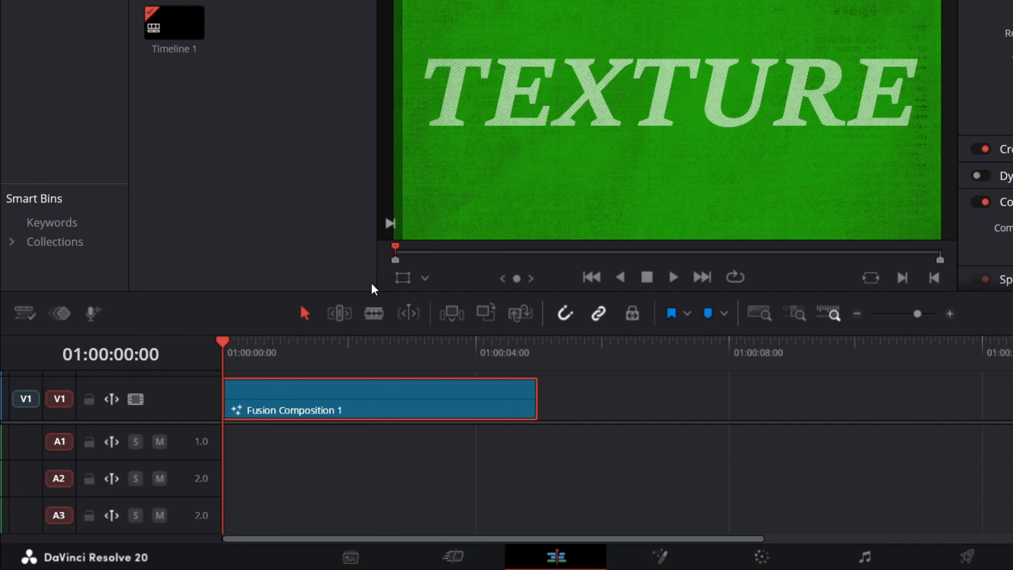
{"action": "key", "text": "space"}
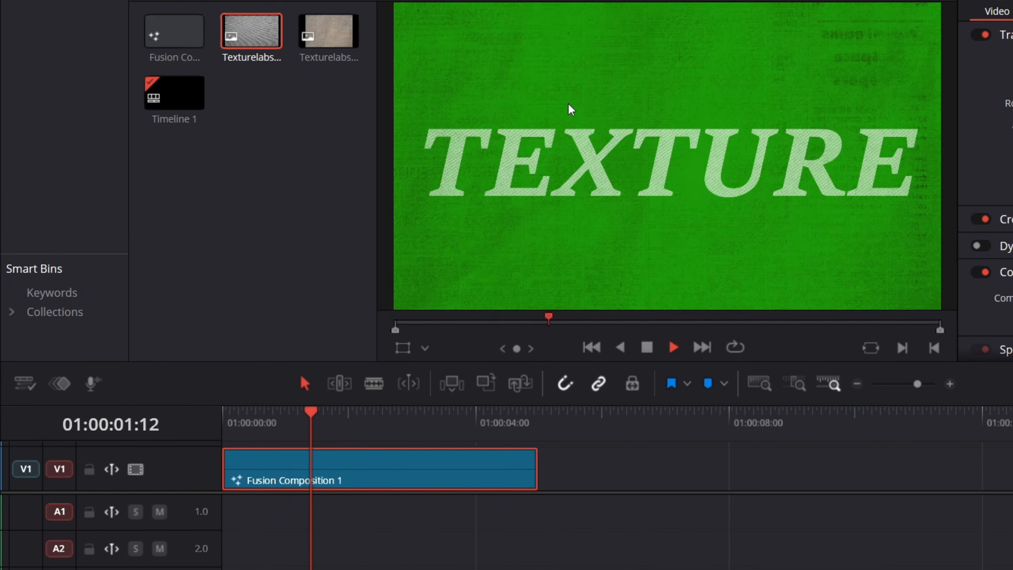